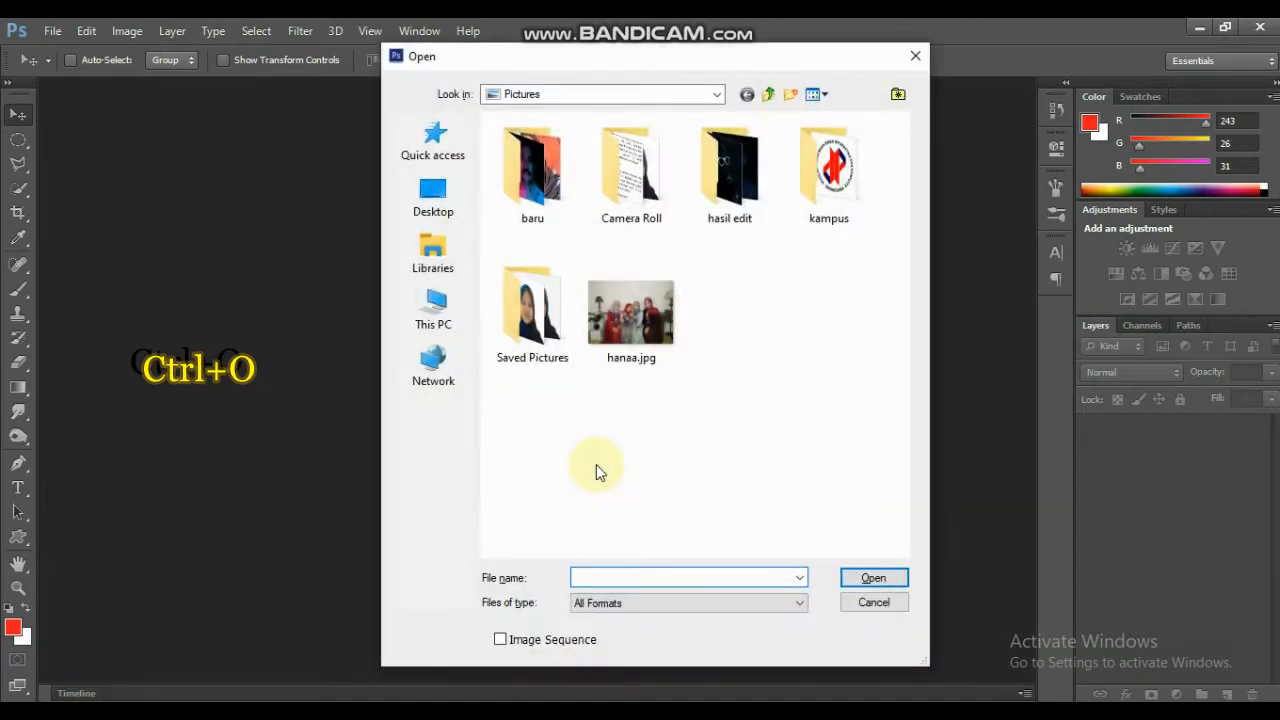
# Step: Open hanaa.jpg from the Pictures folder
pyautogui.click(655, 318)
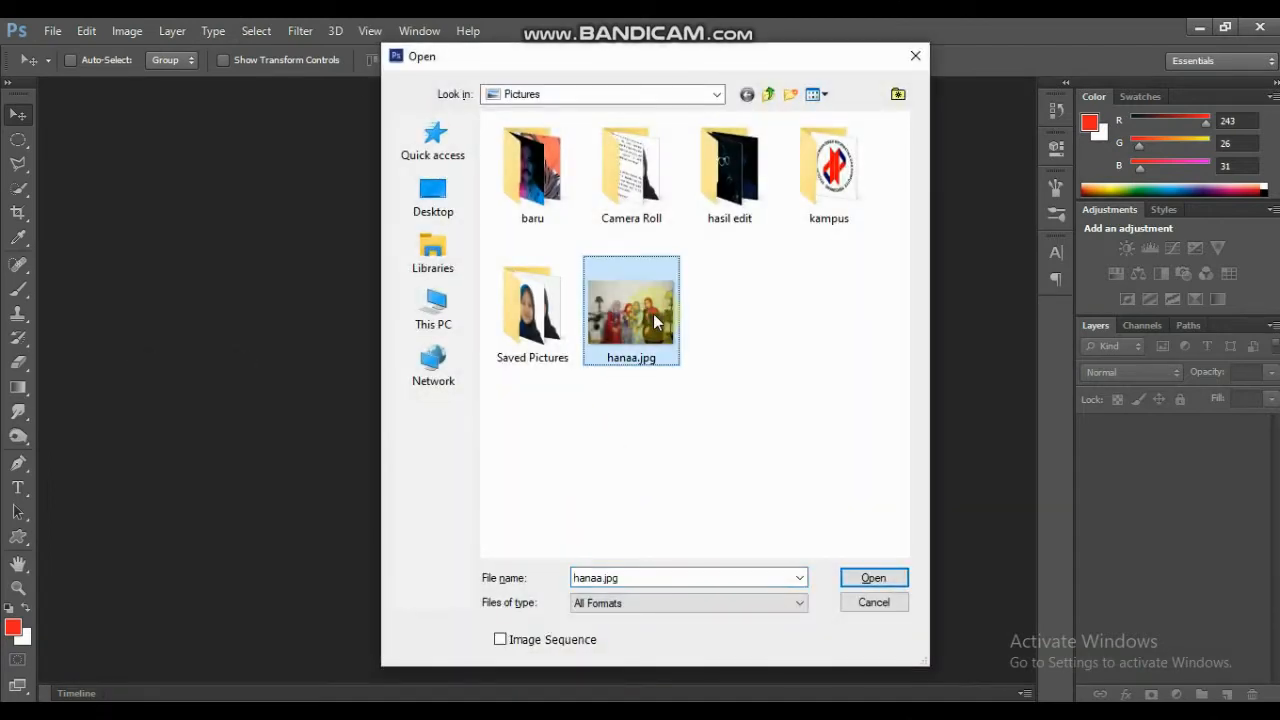
pyautogui.click(862, 584)
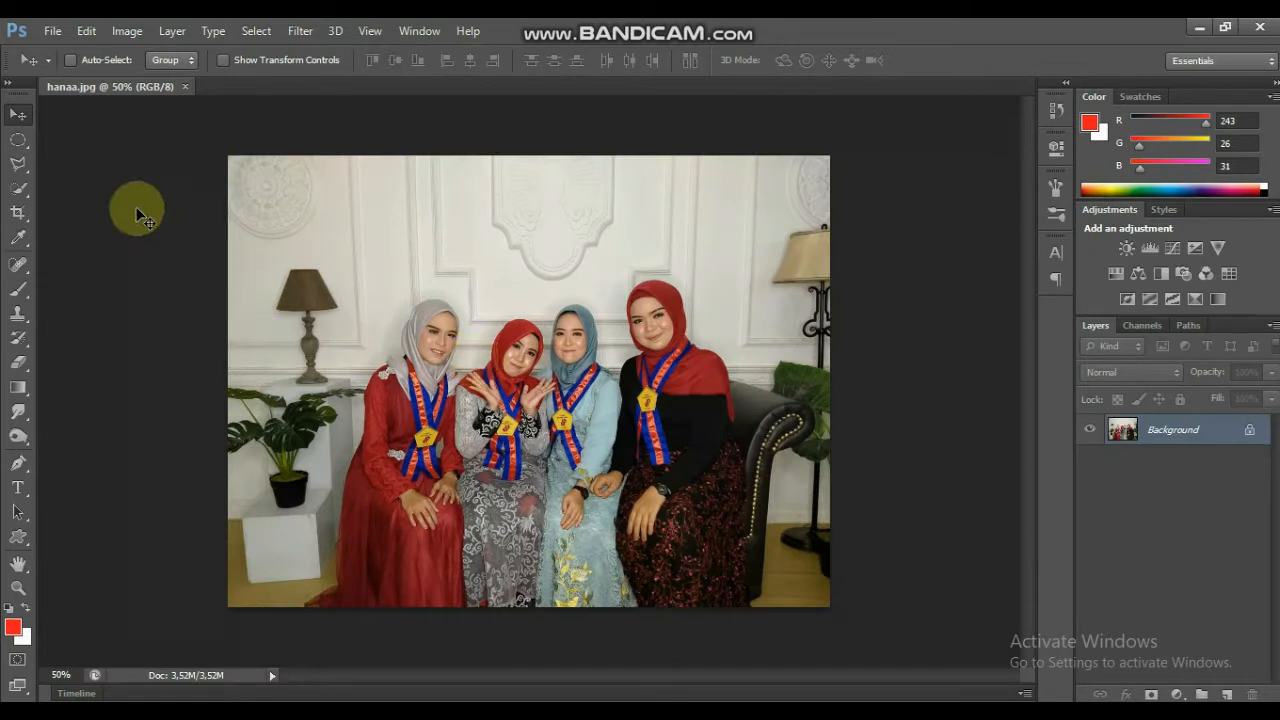
# Step: Crop the photo on both sides, trimming the plant stand on one edge and the floor lamp on the other
pyautogui.click(19, 213)
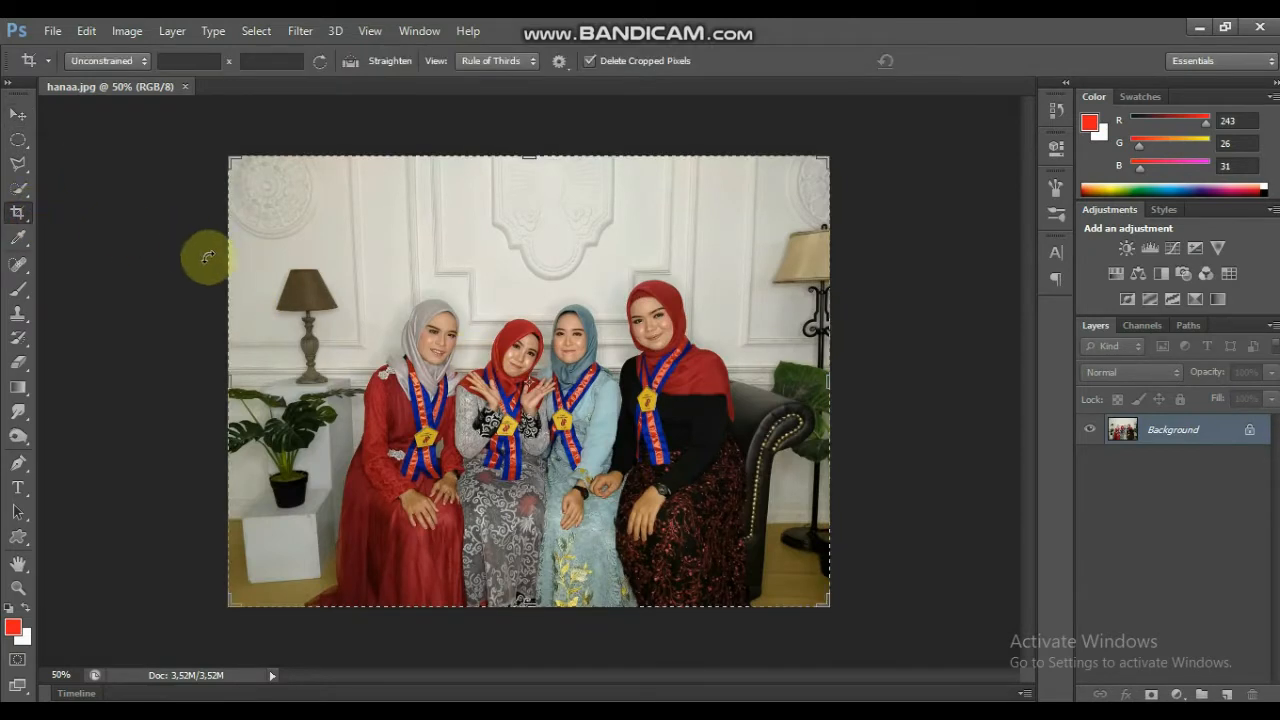
pyautogui.moveTo(230, 377); pyautogui.dragTo(270, 378)
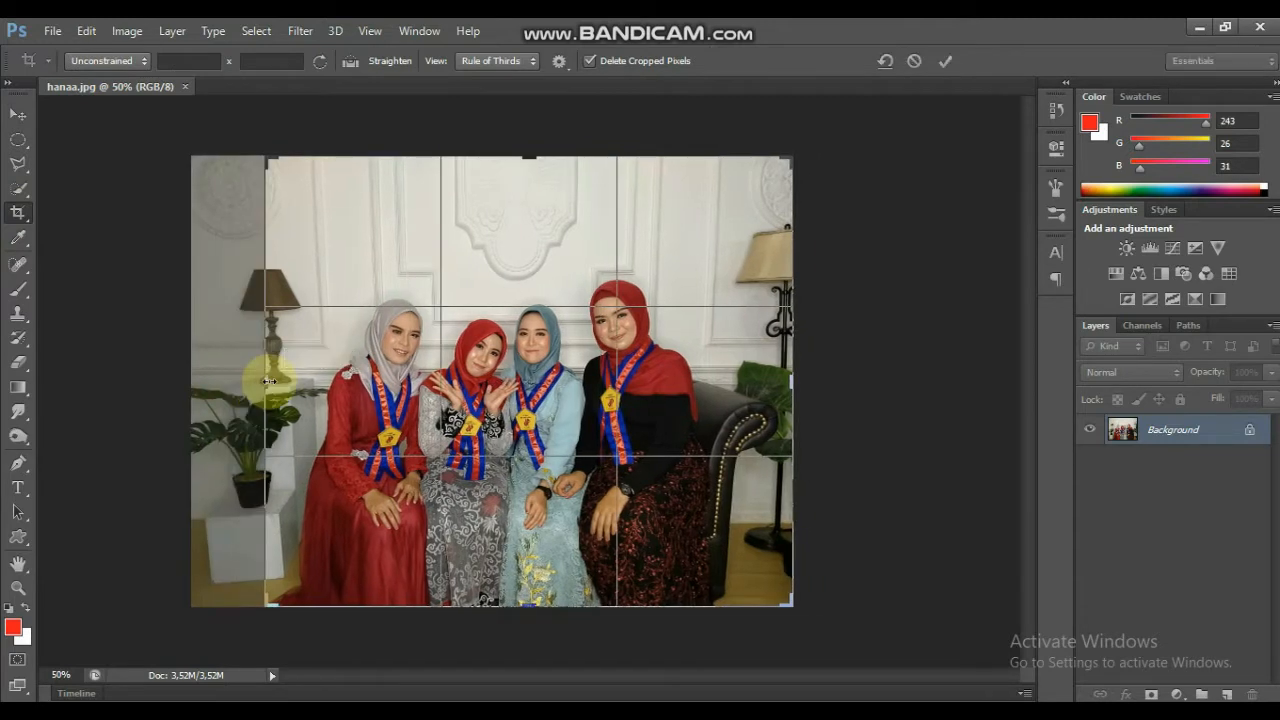
pyautogui.moveTo(791, 380); pyautogui.dragTo(777, 380)
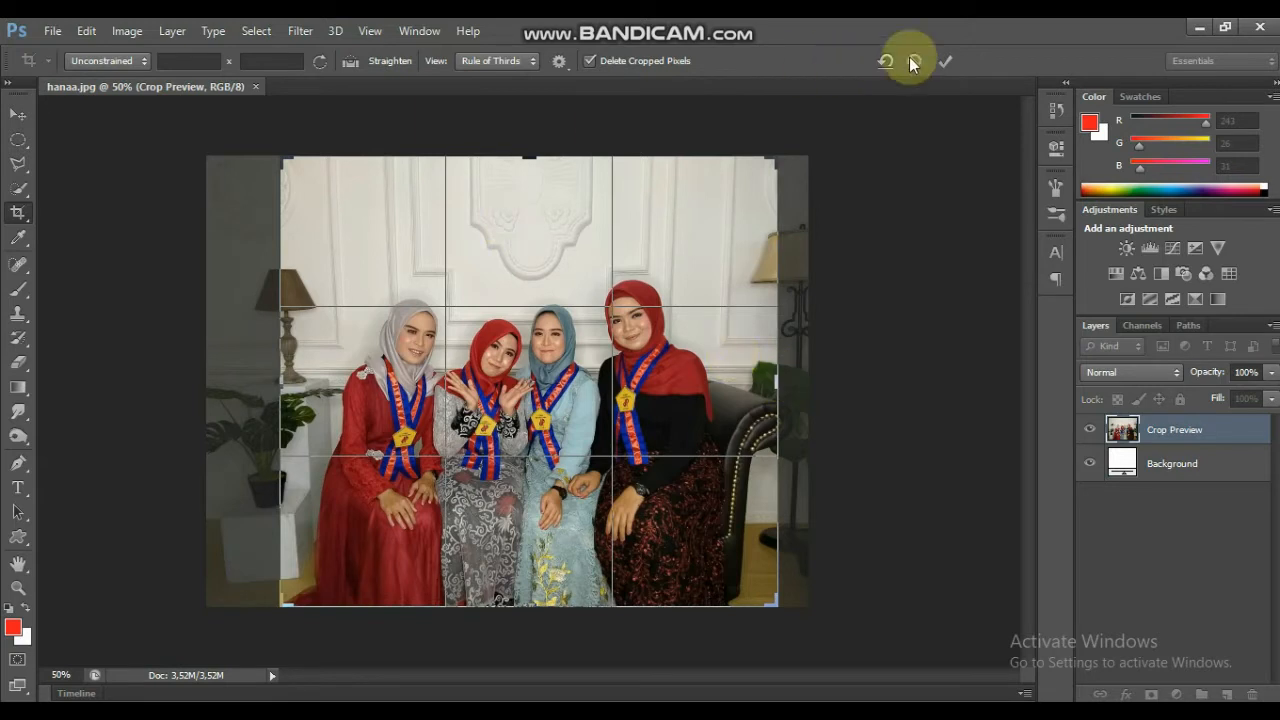
pyautogui.click(947, 59)
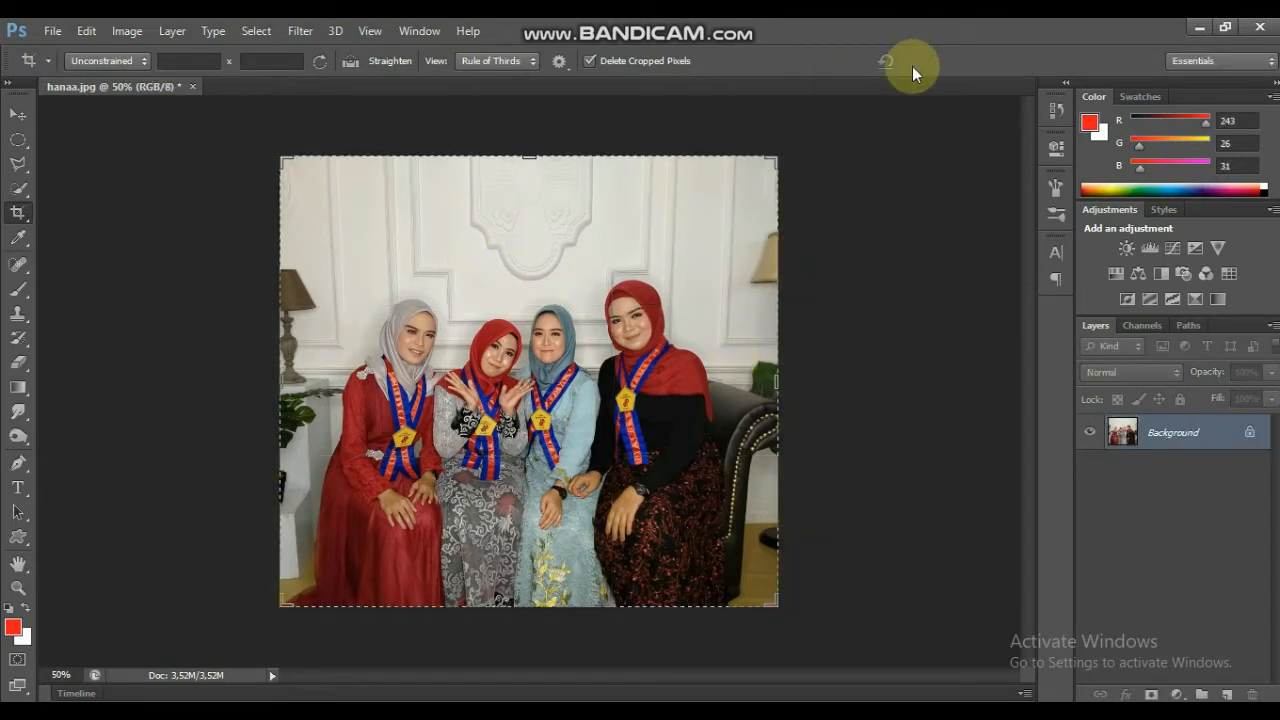
pyautogui.click(17, 117)
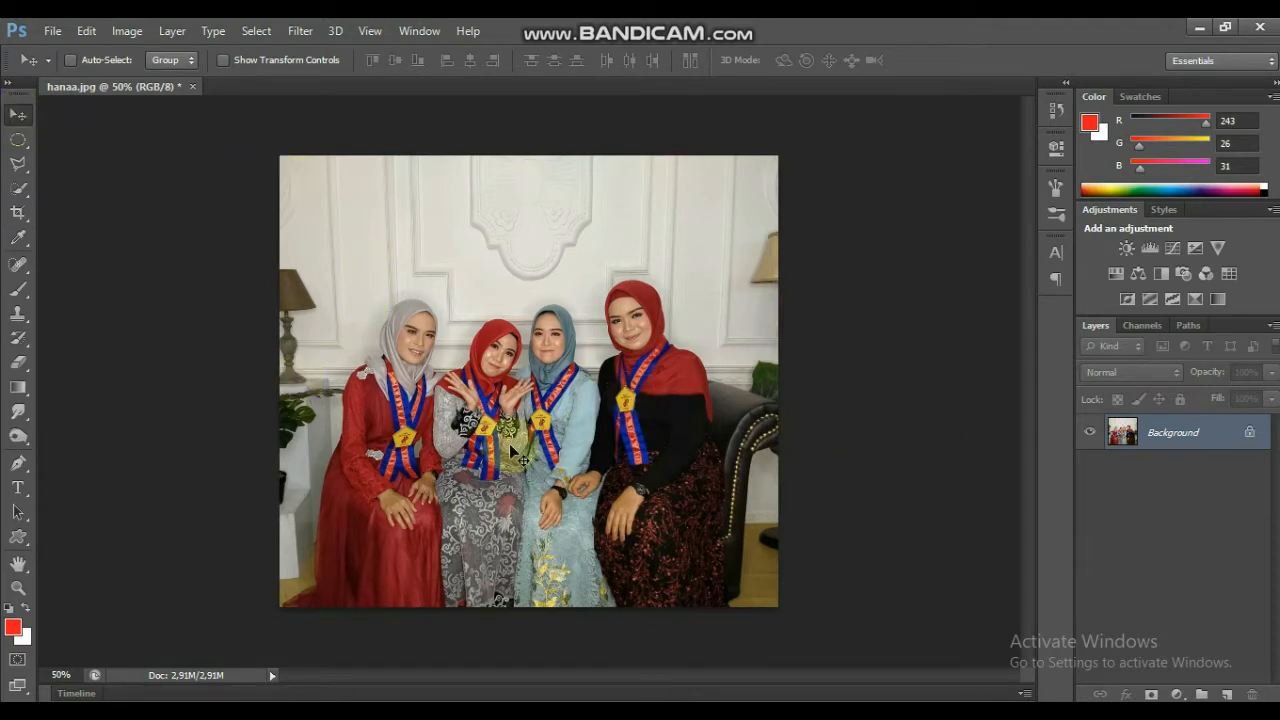
# Step: Select the four seated women and the sofa with the Quick Selection tool
pyautogui.click(18, 190)
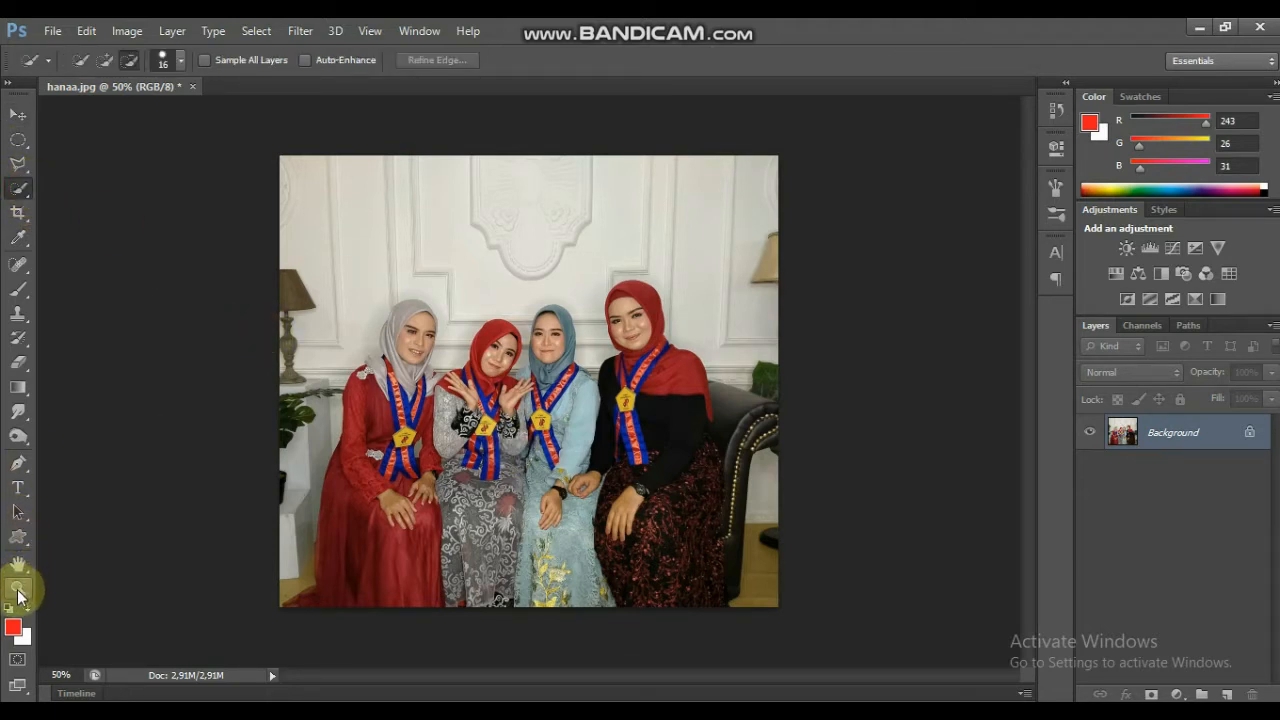
pyautogui.moveTo(385, 471)
pyautogui.mouseDown()
pyautogui.moveTo(417, 319)
pyautogui.moveTo(383, 330)
pyautogui.mouseUp()
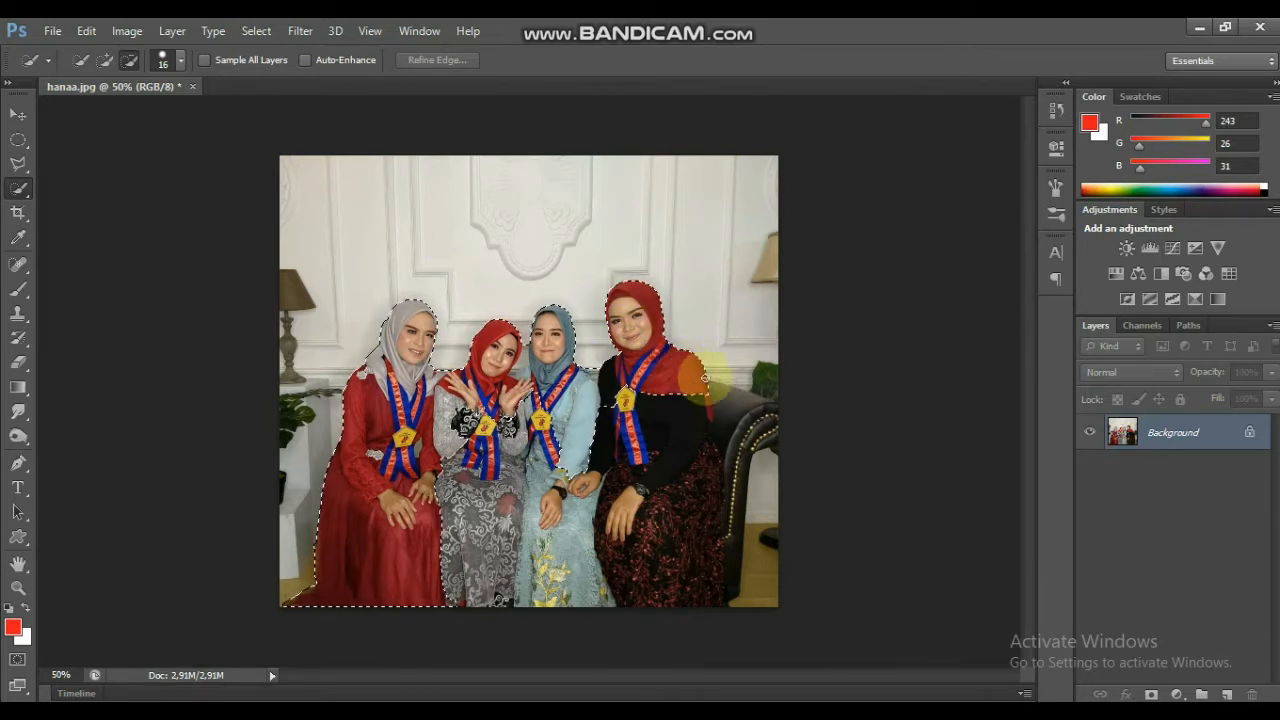
pyautogui.moveTo(775, 435)
pyautogui.mouseDown()
pyautogui.moveTo(729, 457)
pyautogui.moveTo(694, 409)
pyautogui.mouseUp()
pyautogui.moveTo(658, 505)
pyautogui.mouseDown()
pyautogui.moveTo(728, 479)
pyautogui.moveTo(740, 487)
pyautogui.moveTo(729, 572)
pyautogui.moveTo(679, 599)
pyautogui.moveTo(620, 564)
pyautogui.moveTo(590, 455)
pyautogui.mouseUp()
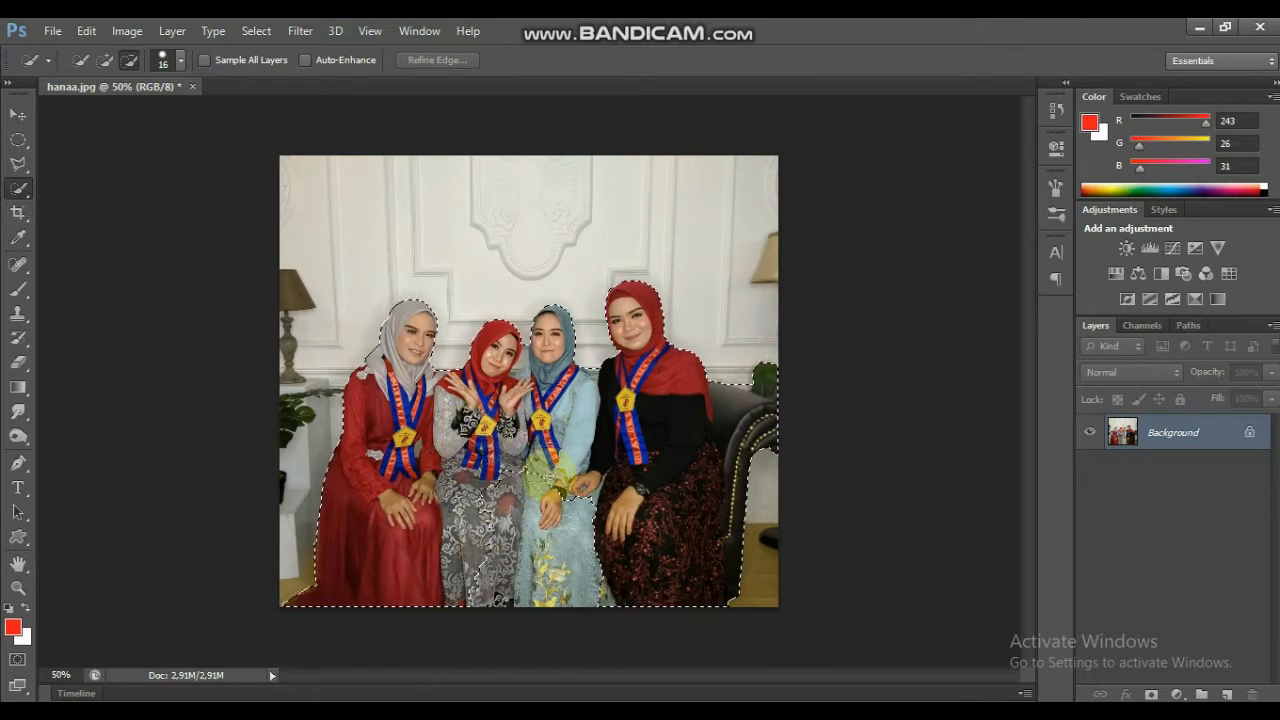
pyautogui.moveTo(502, 533)
pyautogui.mouseDown()
pyautogui.moveTo(627, 528)
pyautogui.moveTo(558, 513)
pyautogui.moveTo(585, 568)
pyautogui.moveTo(487, 598)
pyautogui.moveTo(538, 608)
pyautogui.moveTo(686, 474)
pyautogui.mouseUp()
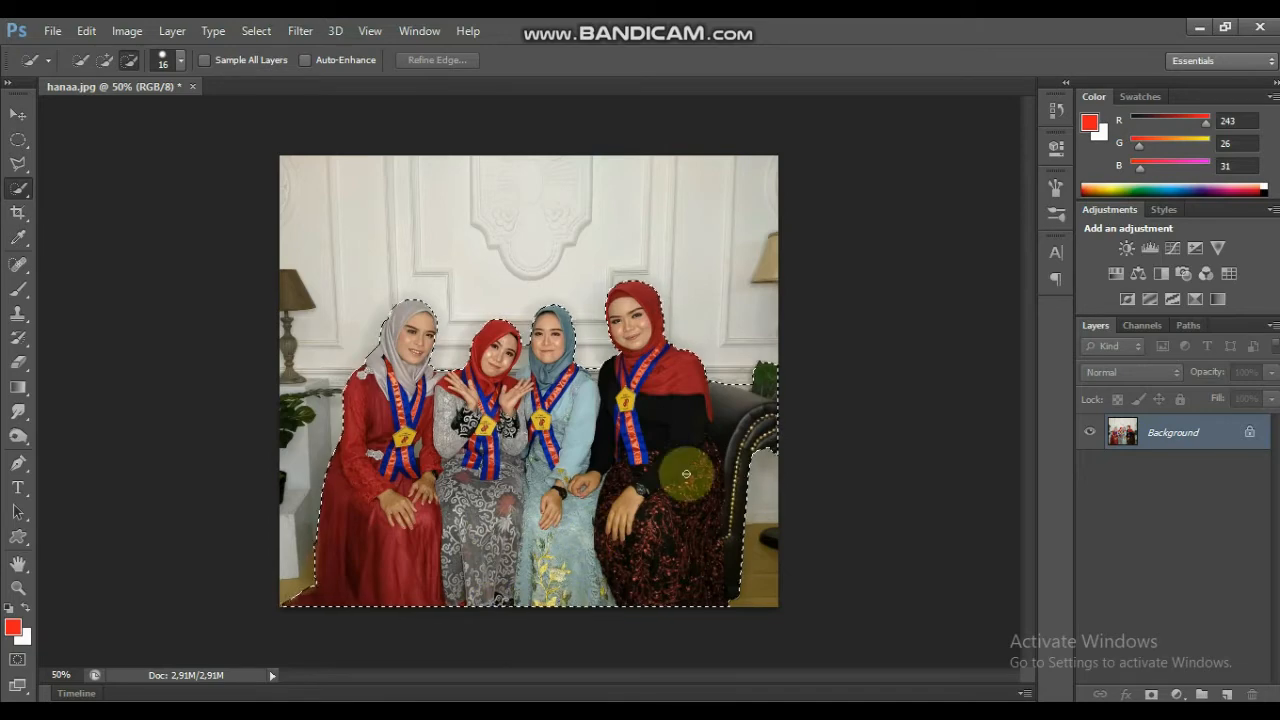
# Step: Reduce the selection brush to 9 px and subtract the wall between the first and second women from the selection
pyautogui.click(18, 587)
pyautogui.click(580, 398)
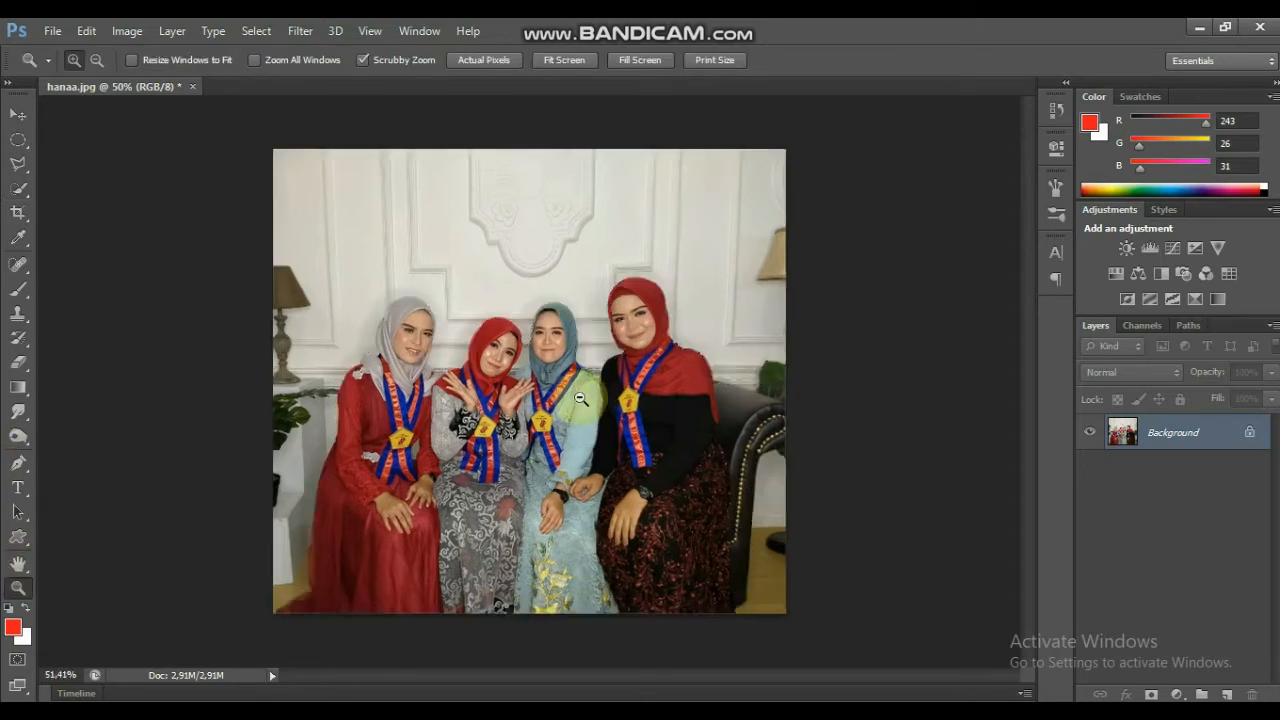
pyautogui.moveTo(580, 398); pyautogui.dragTo(307, 374)
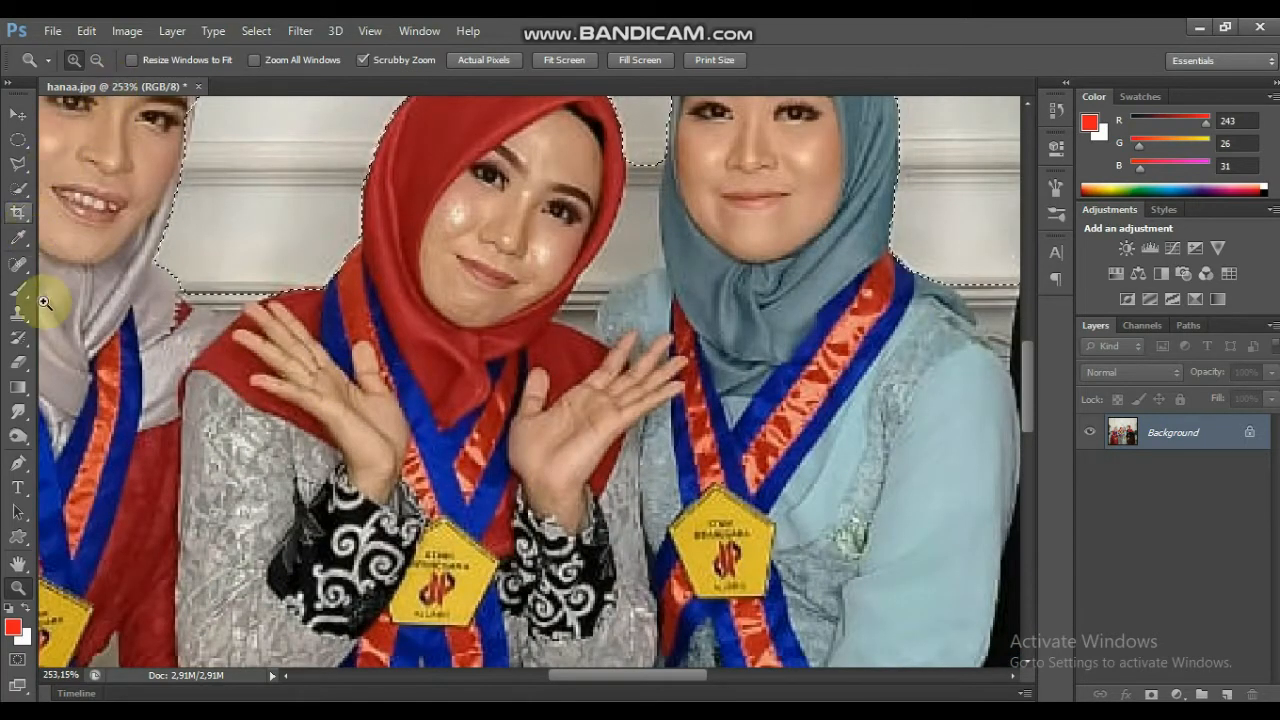
pyautogui.click(18, 188)
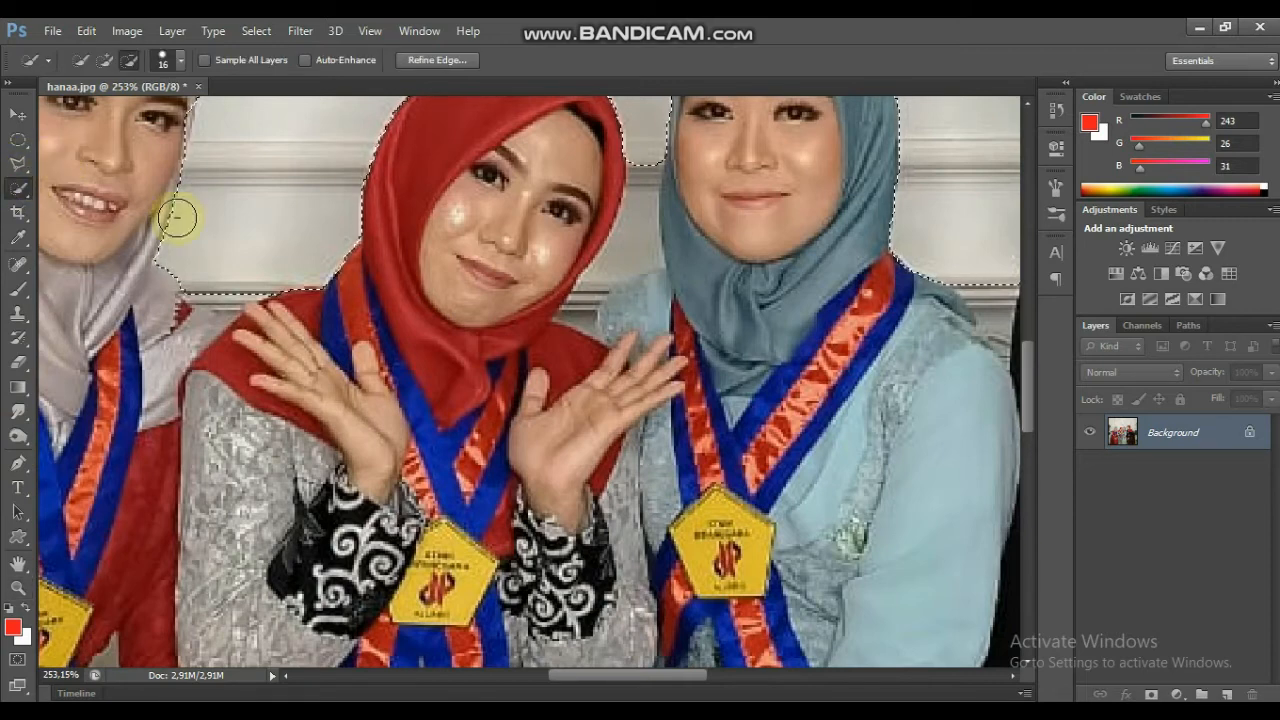
pyautogui.click(180, 60)
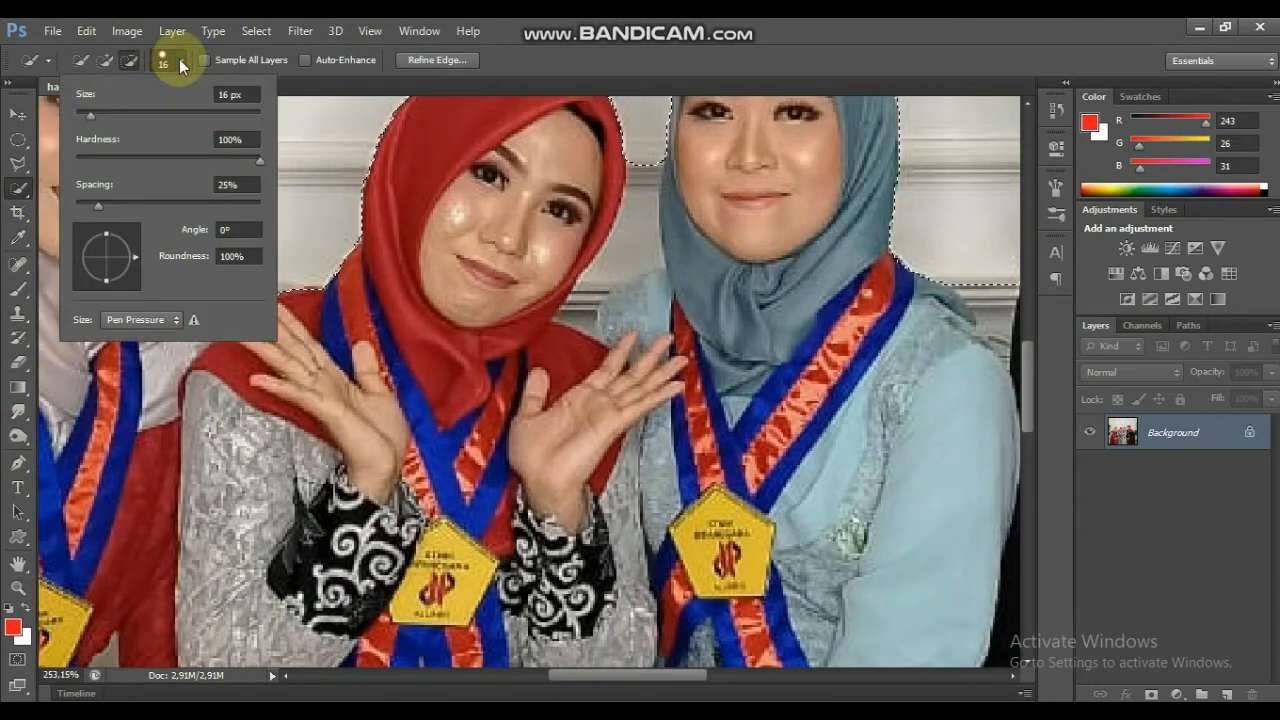
pyautogui.click(84, 114)
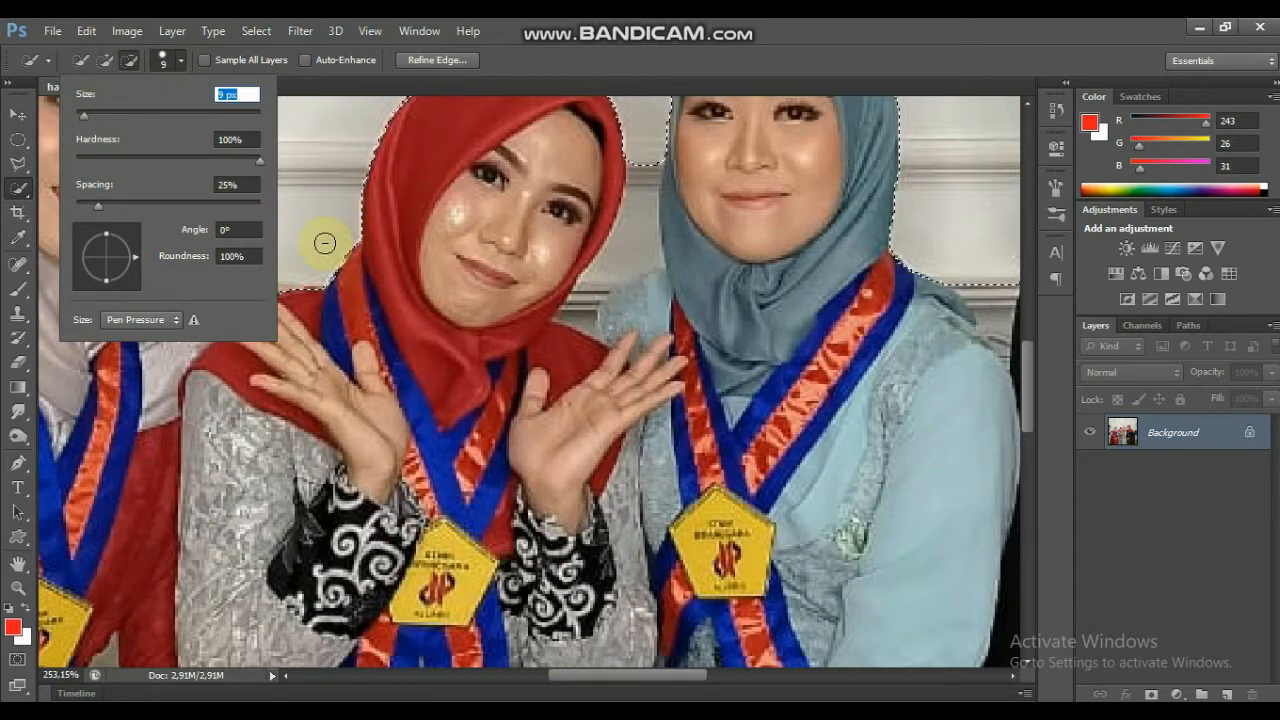
pyautogui.click(352, 121)
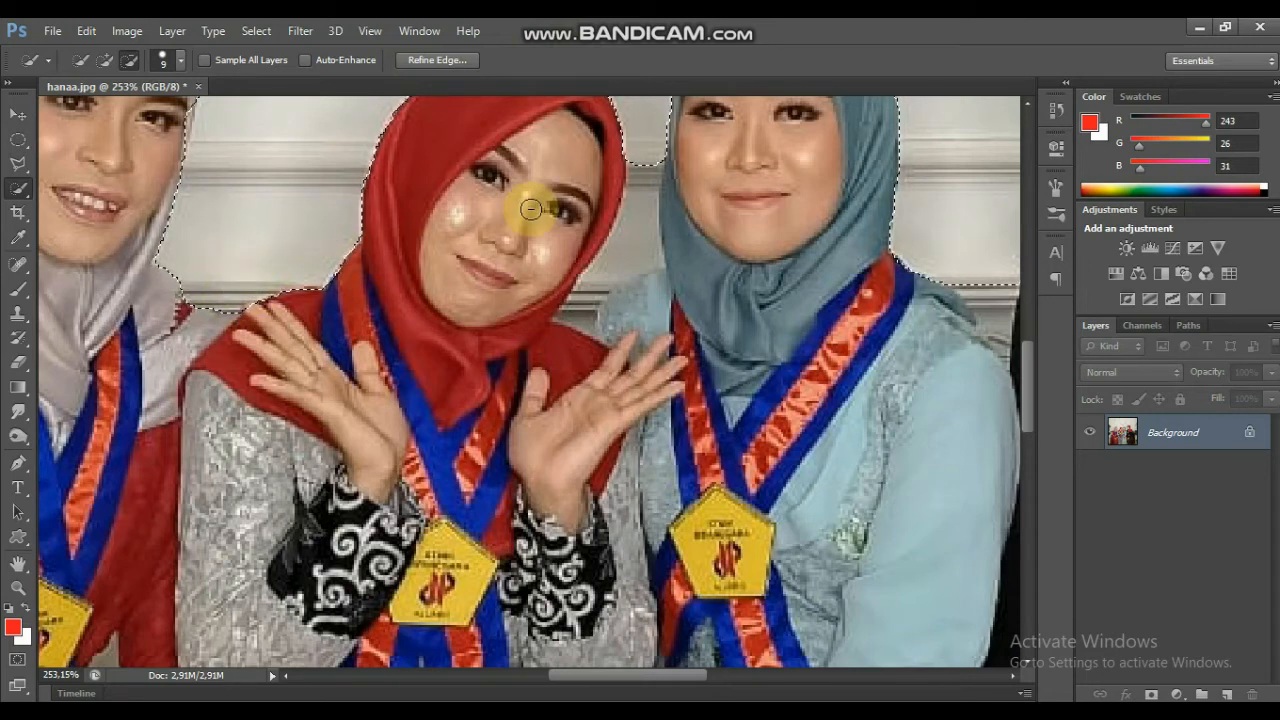
# Step: Set the selection brush to 5 px and refine the selection between the second and third women, subtracting the wall and re-adding the shoulder
pyautogui.click(182, 62)
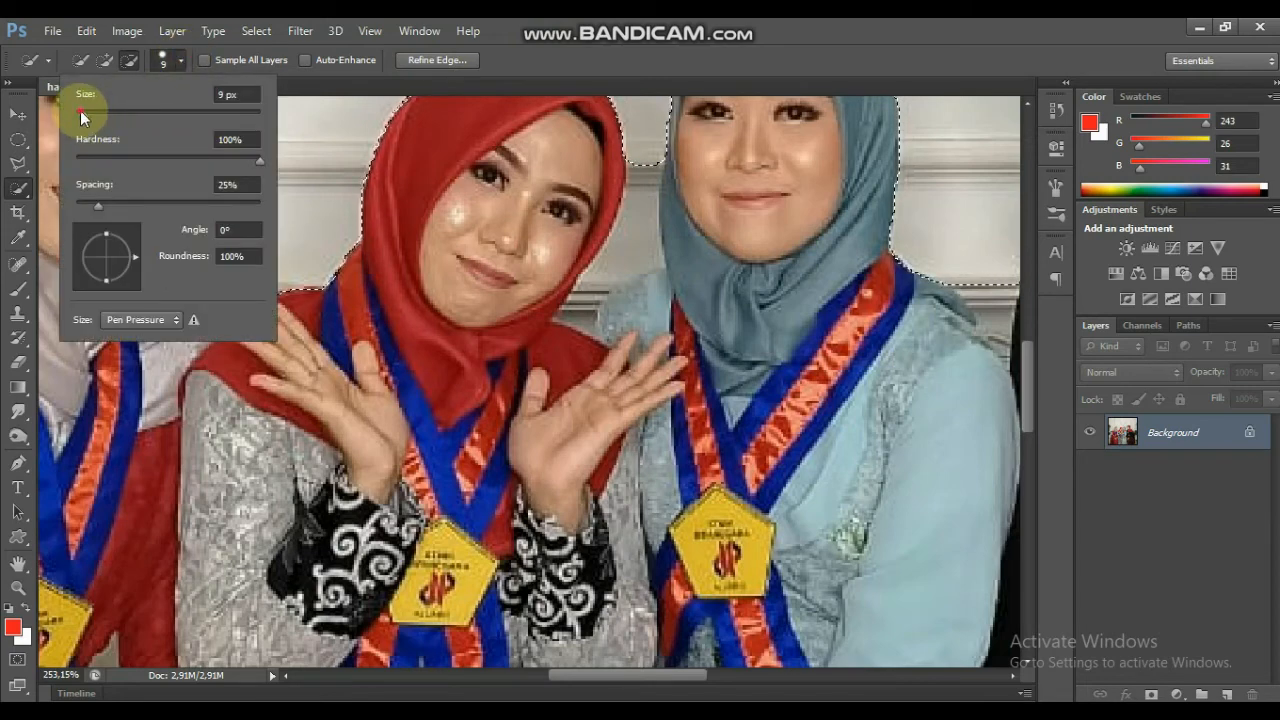
pyautogui.click(80, 111)
pyautogui.click(641, 160)
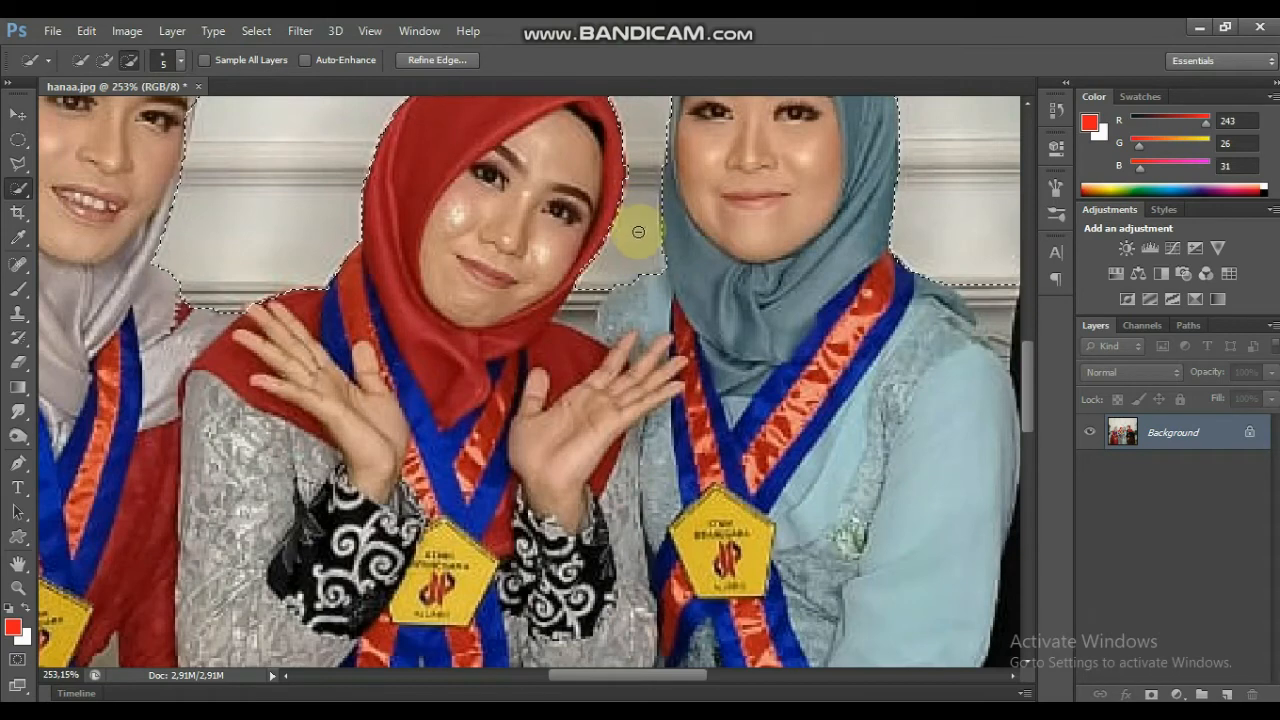
pyautogui.moveTo(638, 232)
pyautogui.mouseDown()
pyautogui.moveTo(587, 320)
pyautogui.moveTo(606, 277)
pyautogui.moveTo(590, 305)
pyautogui.mouseUp()
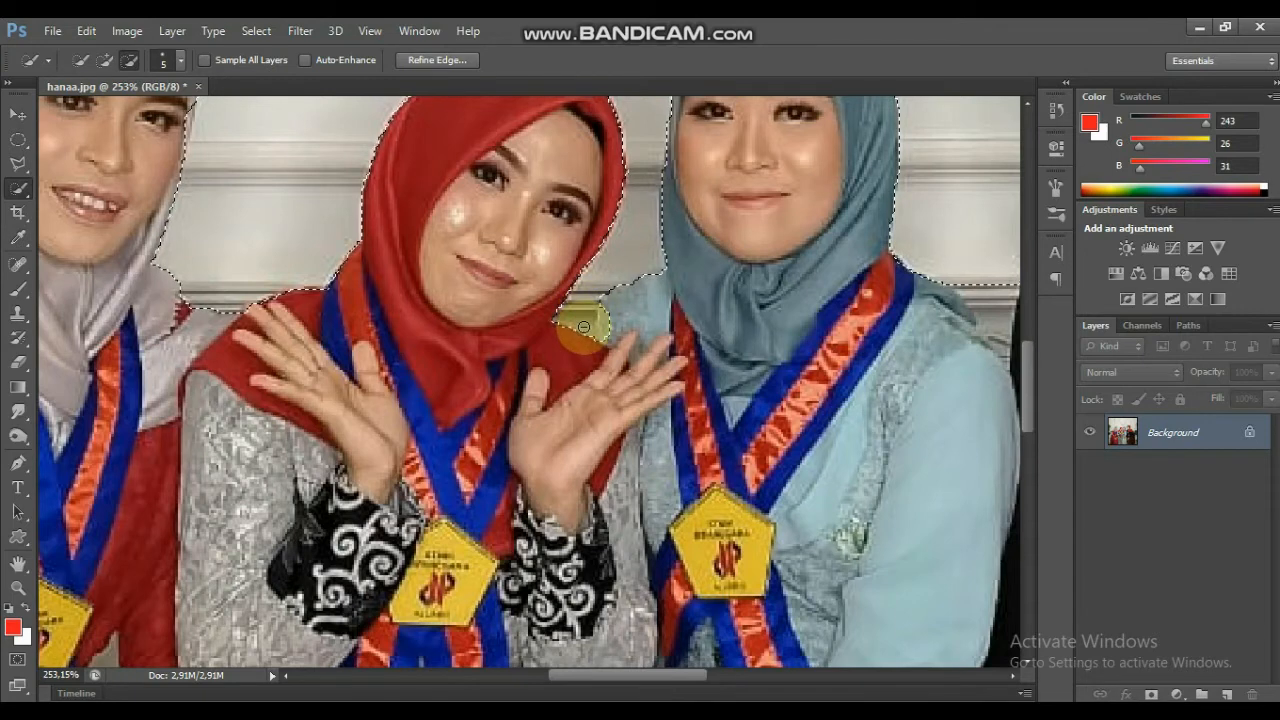
pyautogui.click(104, 60)
pyautogui.moveTo(451, 251); pyautogui.dragTo(579, 306)
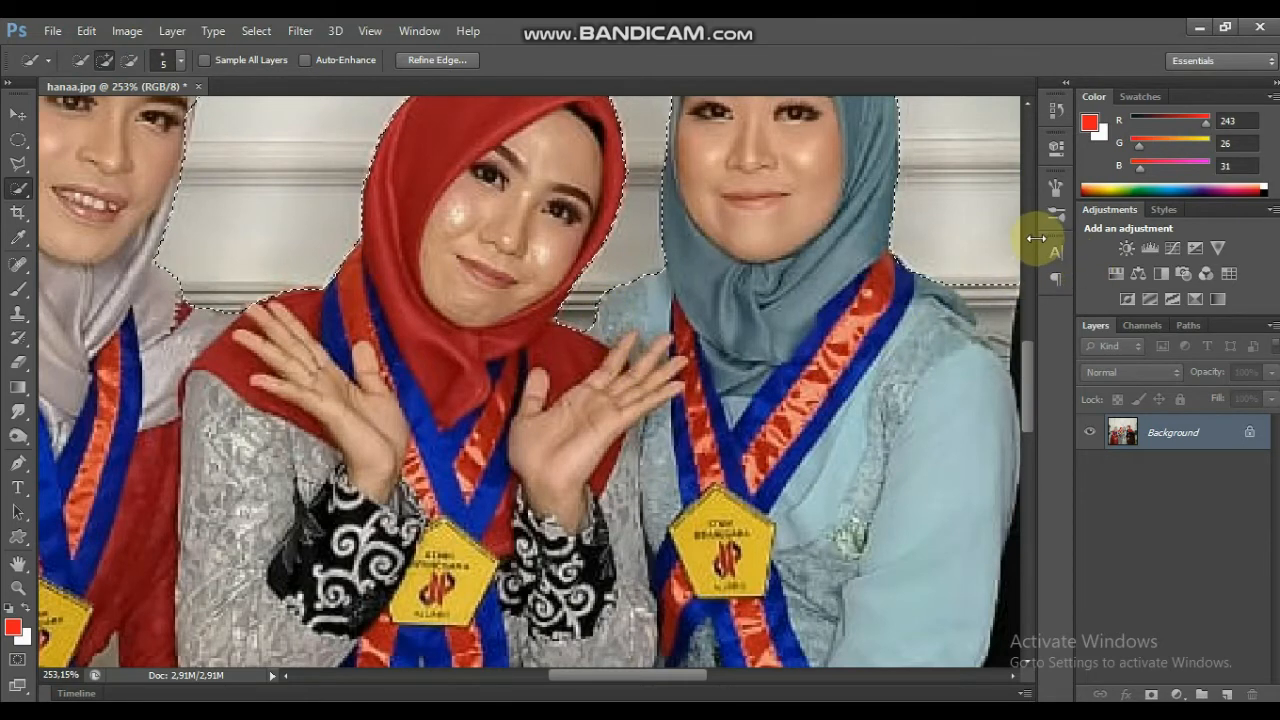
# Step: Subtract the wall gap between the shoulders of the third and fourth women from the selection
pyautogui.scroll(3, 1016, 400)
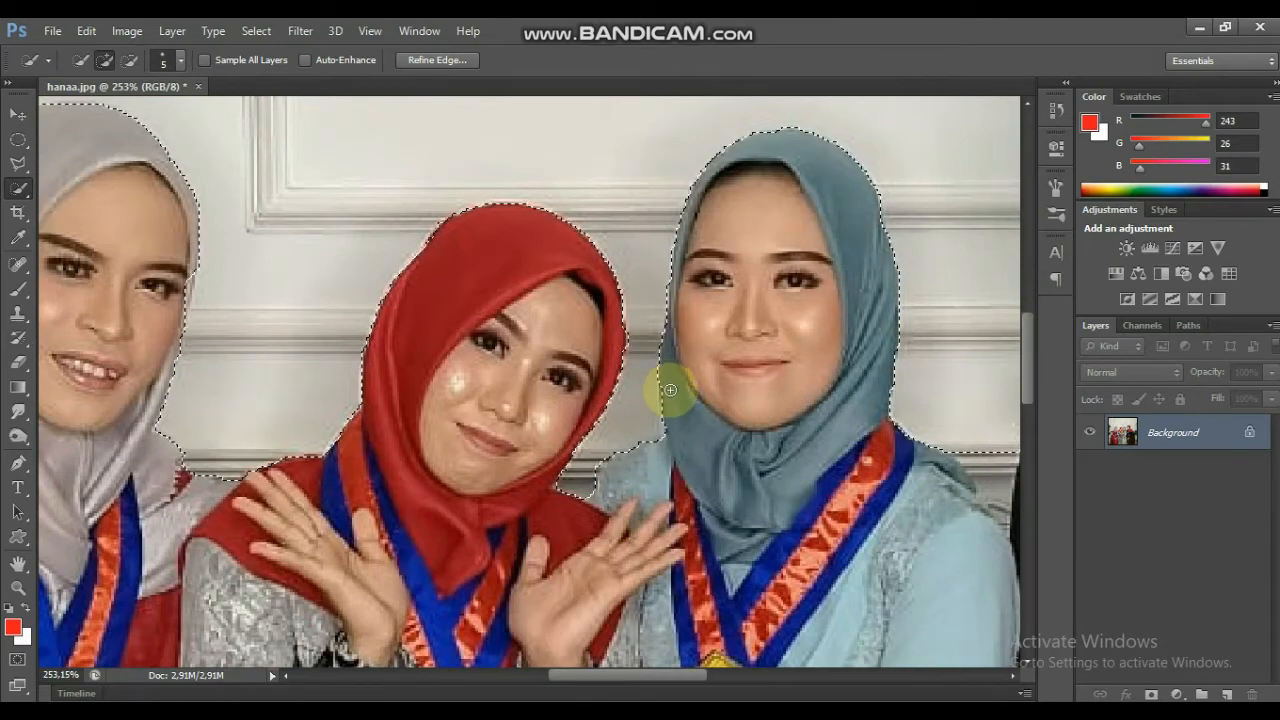
pyautogui.moveTo(666, 675); pyautogui.dragTo(751, 675)
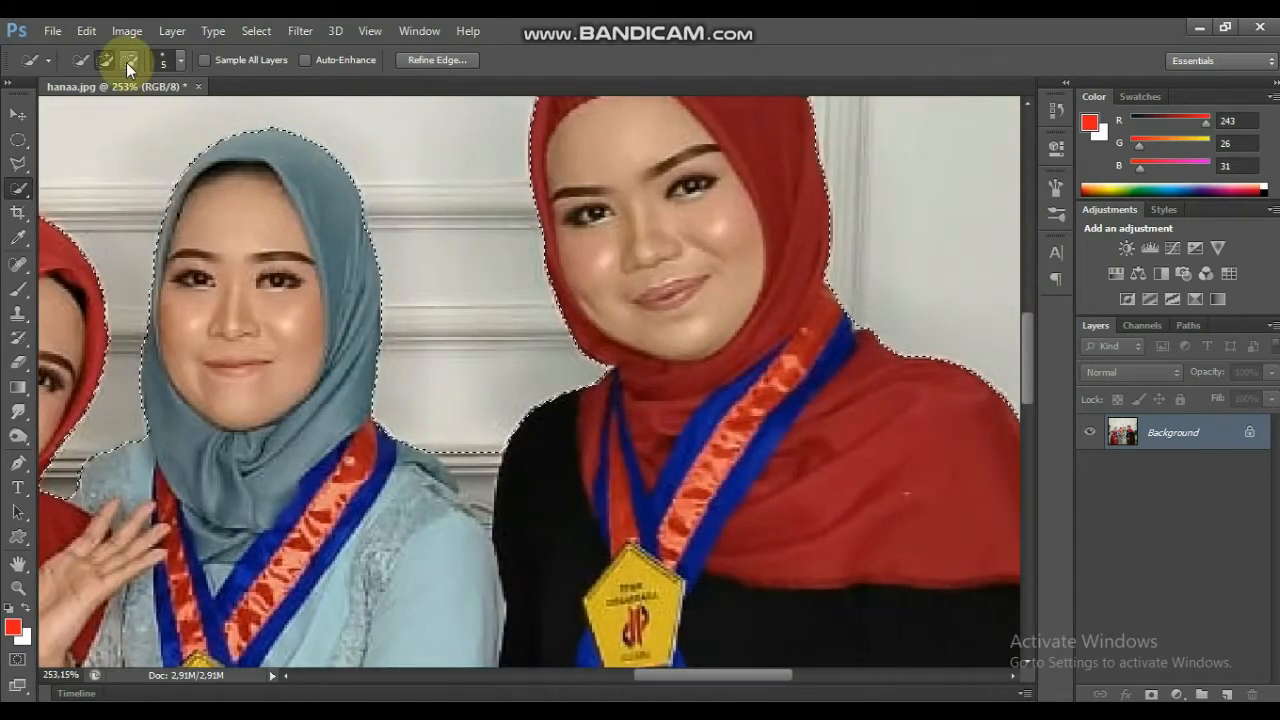
pyautogui.moveTo(470, 480)
pyautogui.mouseDown()
pyautogui.moveTo(443, 437)
pyautogui.moveTo(431, 366)
pyautogui.moveTo(369, 388)
pyautogui.moveTo(428, 460)
pyautogui.moveTo(408, 471)
pyautogui.moveTo(483, 518)
pyautogui.mouseUp()
pyautogui.moveTo(681, 675); pyautogui.dragTo(719, 663)
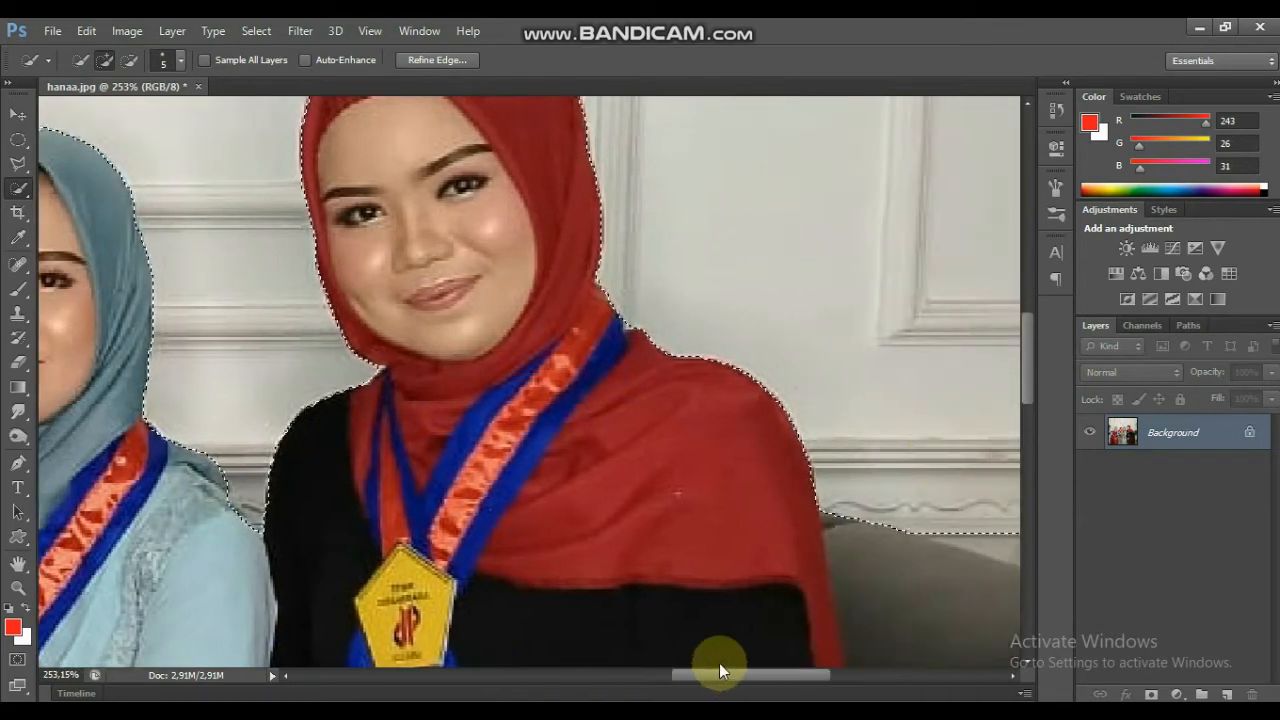
# Step: Subtract the wall and the green plant above the sofa armrest from the selection
pyautogui.scroll(4, 997, 363)
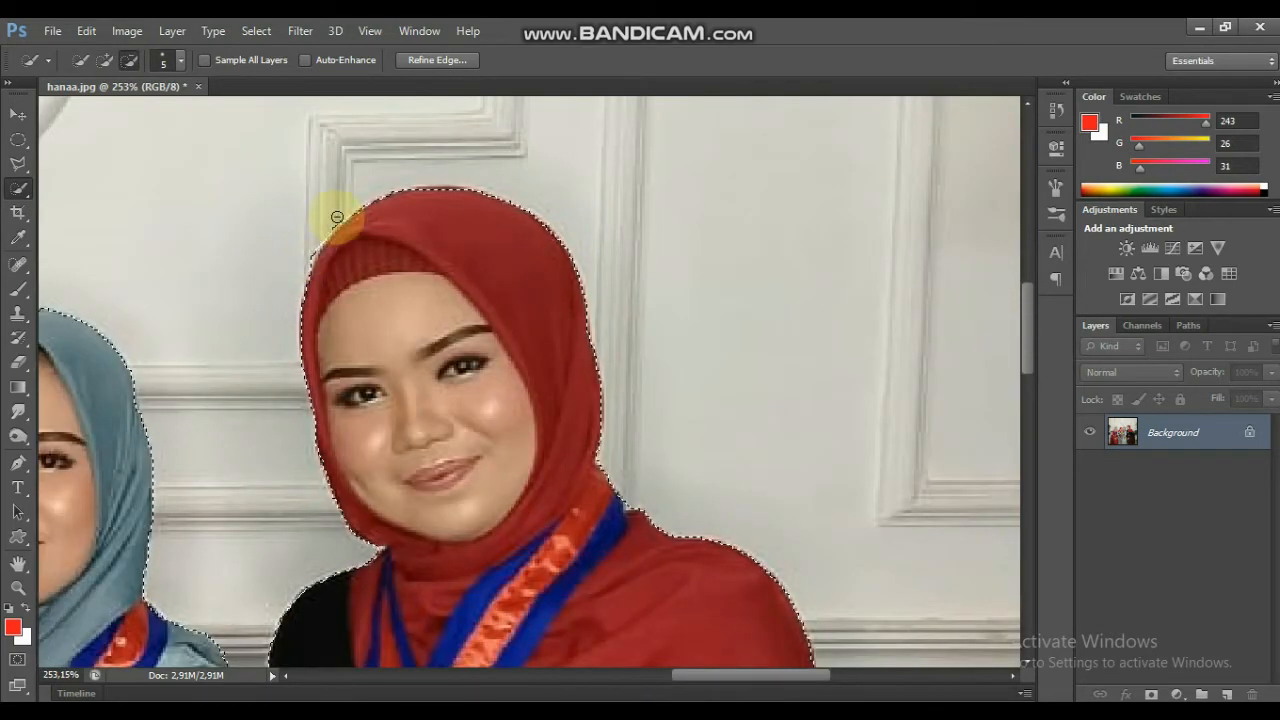
pyautogui.moveTo(802, 675); pyautogui.dragTo(858, 667)
pyautogui.moveTo(1025, 322); pyautogui.dragTo(1023, 366)
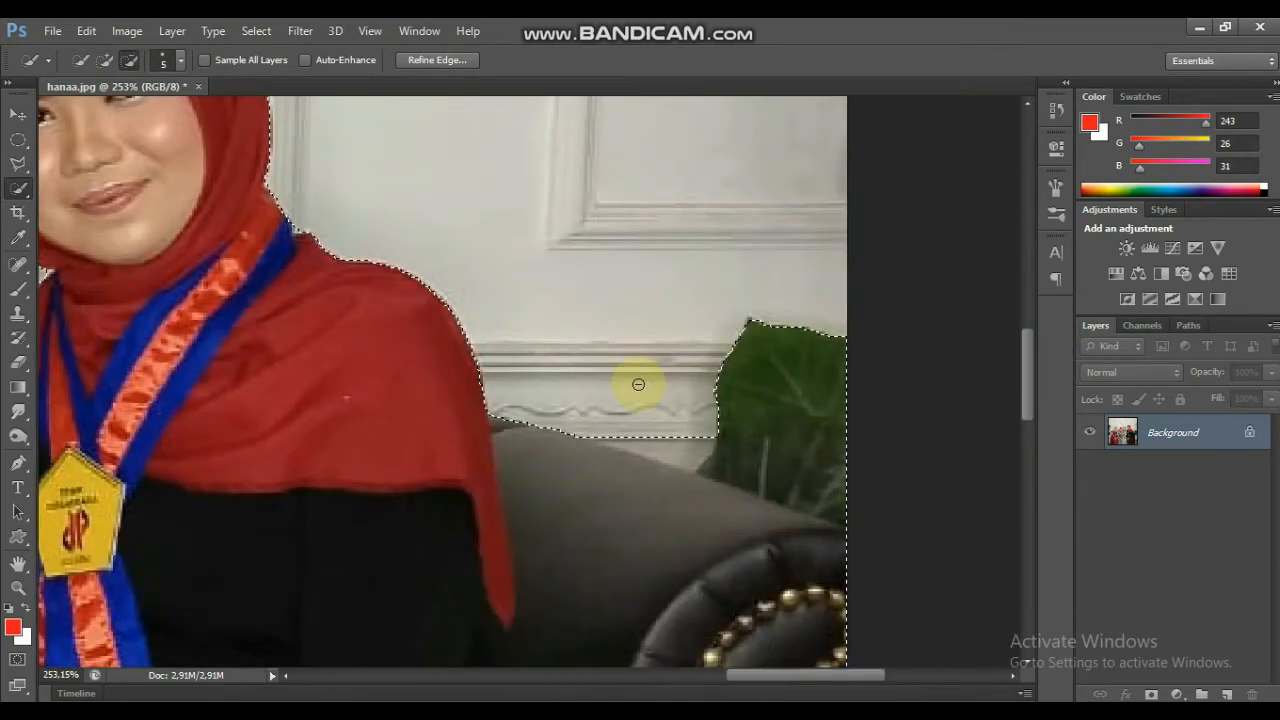
pyautogui.moveTo(638, 384)
pyautogui.mouseDown()
pyautogui.moveTo(737, 360)
pyautogui.moveTo(733, 325)
pyautogui.moveTo(771, 314)
pyautogui.mouseUp()
pyautogui.scroll(-2, 989, 366)
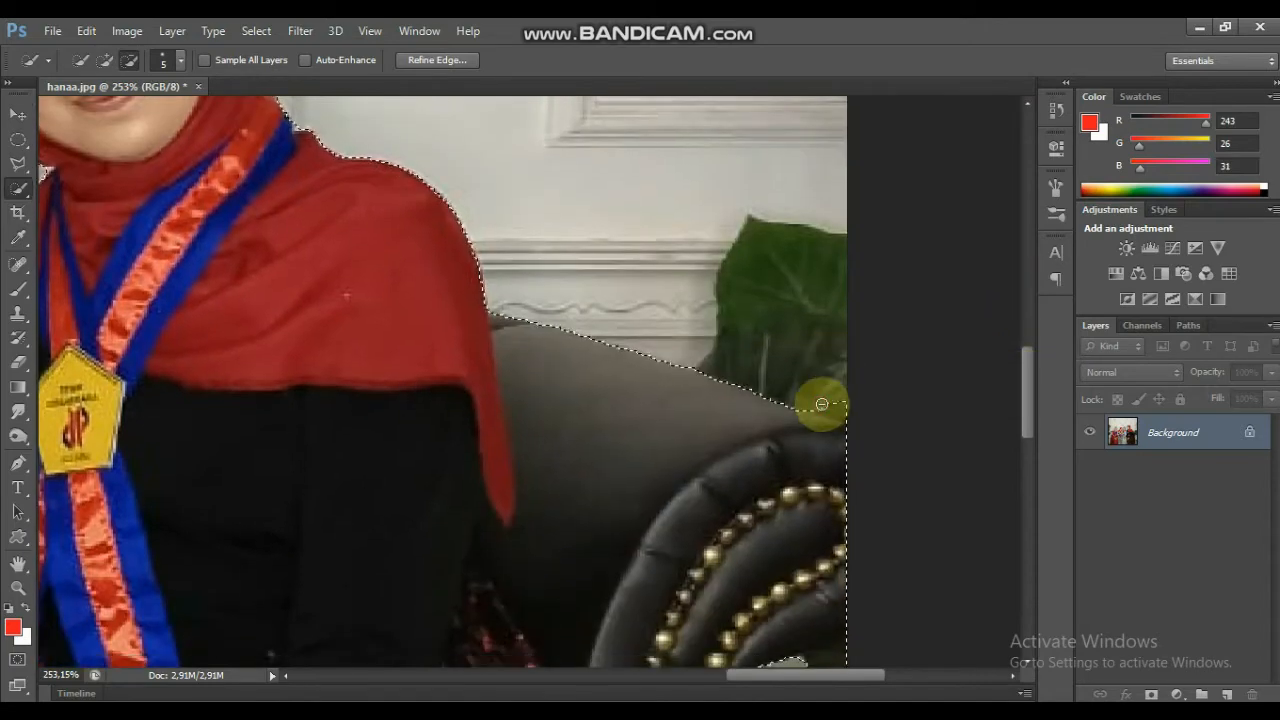
pyautogui.click(822, 404)
# Step: Subtract the leaf and wall patch beneath the curve of the sofa armrest from the selection
pyautogui.click(105, 60)
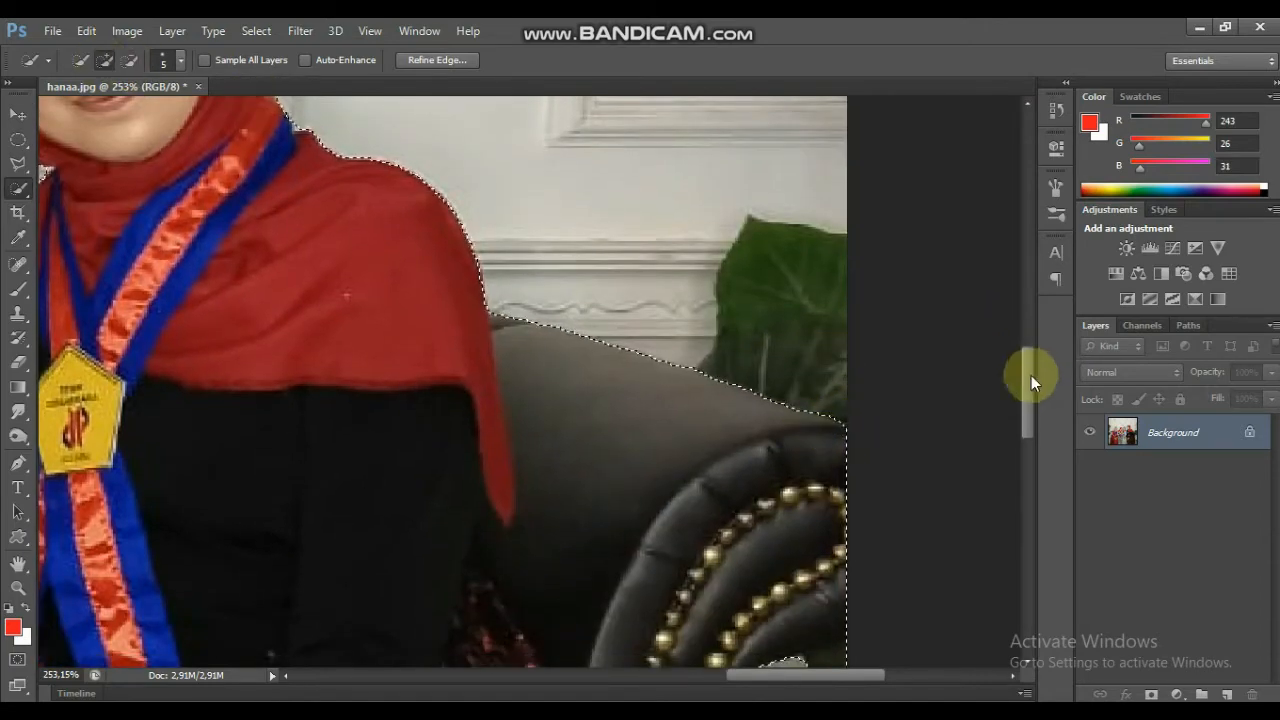
pyautogui.moveTo(1031, 375); pyautogui.dragTo(1028, 430)
pyautogui.moveTo(815, 320)
pyautogui.mouseDown()
pyautogui.moveTo(834, 329)
pyautogui.moveTo(829, 371)
pyautogui.mouseUp()
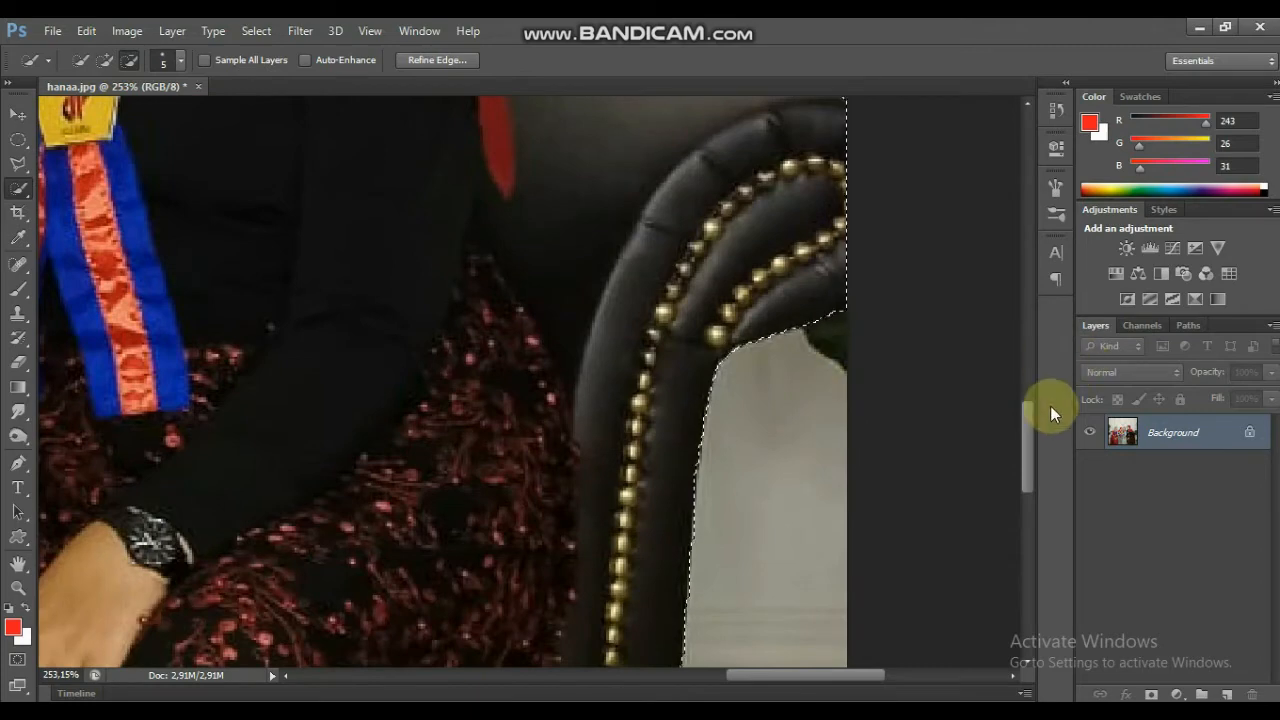
pyautogui.moveTo(1028, 460); pyautogui.dragTo(1034, 540)
pyautogui.click(105, 60)
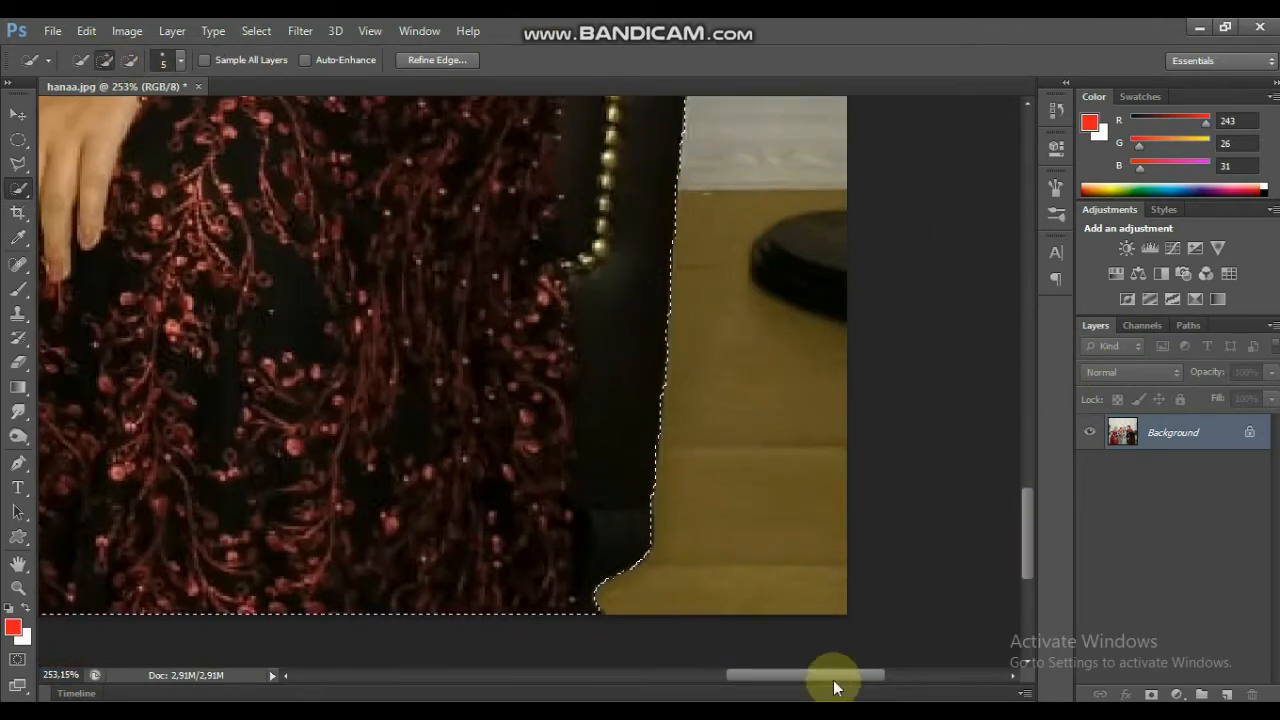
# Step: Copy the selected women and sofa to a new layer and hide the Background layer
pyautogui.moveTo(834, 680); pyautogui.dragTo(655, 677)
pyautogui.moveTo(1029, 526); pyautogui.dragTo(1029, 447)
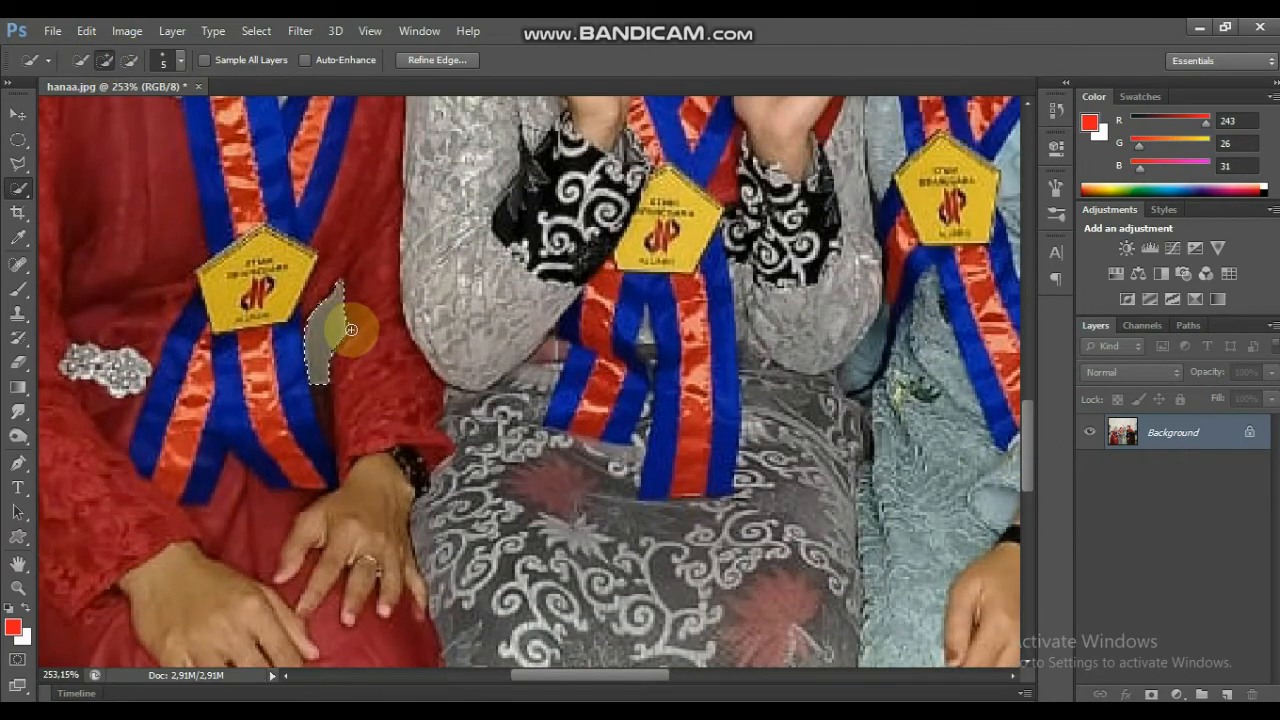
pyautogui.click(18, 588)
pyautogui.keyDown('alt'); pyautogui.click(225, 635); pyautogui.keyUp('alt')
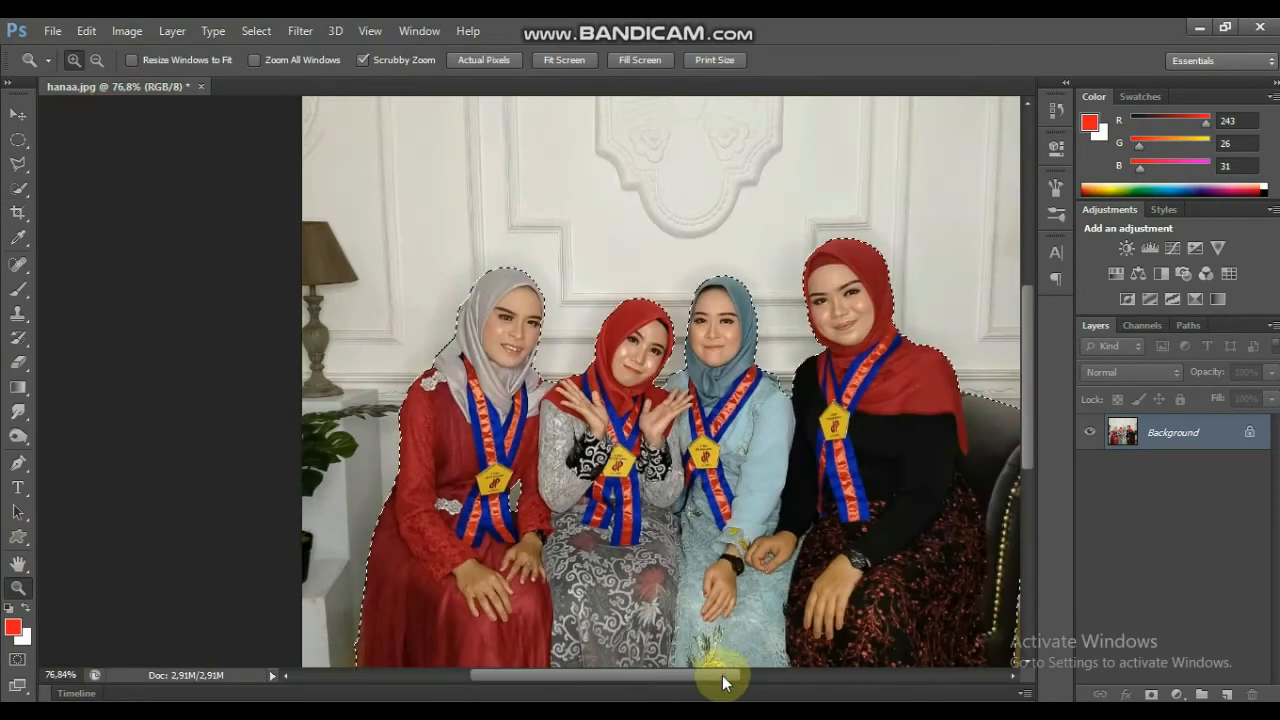
pyautogui.moveTo(722, 675); pyautogui.dragTo(752, 675)
pyautogui.moveTo(1029, 366)
pyautogui.mouseDown()
pyautogui.moveTo(1039, 391)
pyautogui.moveTo(1042, 349)
pyautogui.mouseUp()
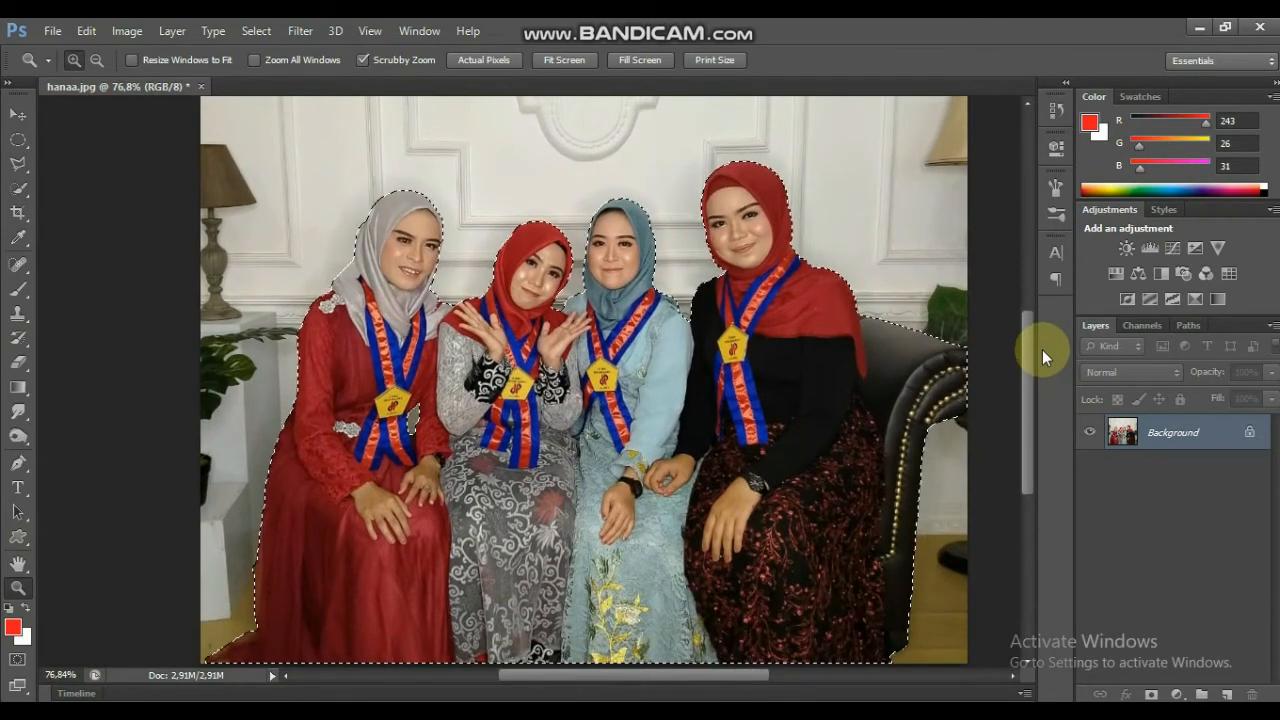
pyautogui.hotkey('ctrl', 'j')
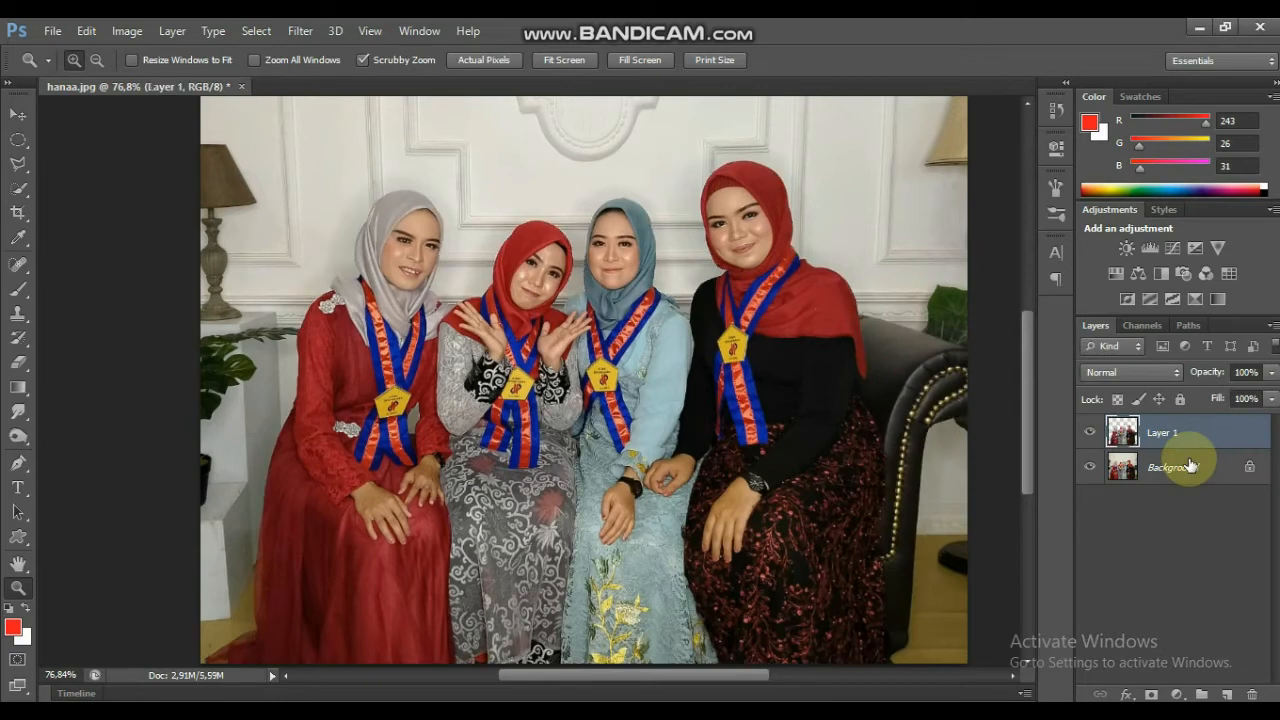
pyautogui.click(1090, 467)
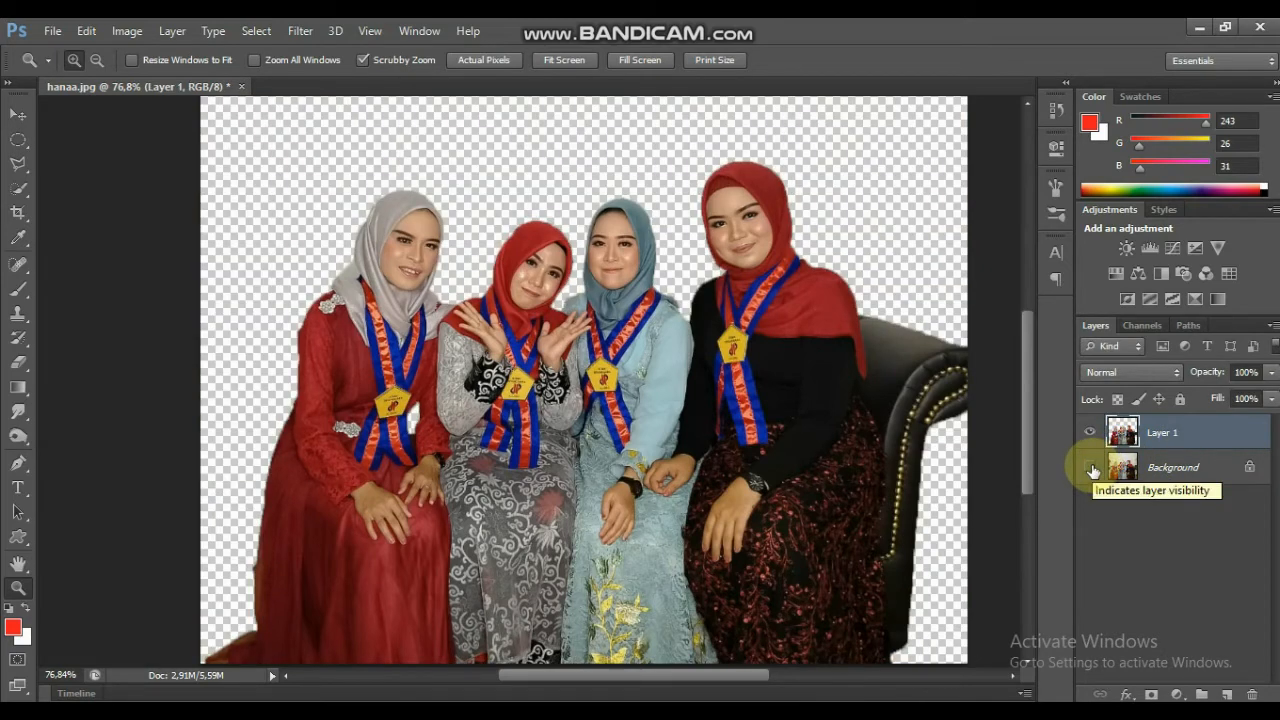
# Step: Make the Background layer visible again and duplicate it beneath the cut-out layer
pyautogui.click(1091, 468)
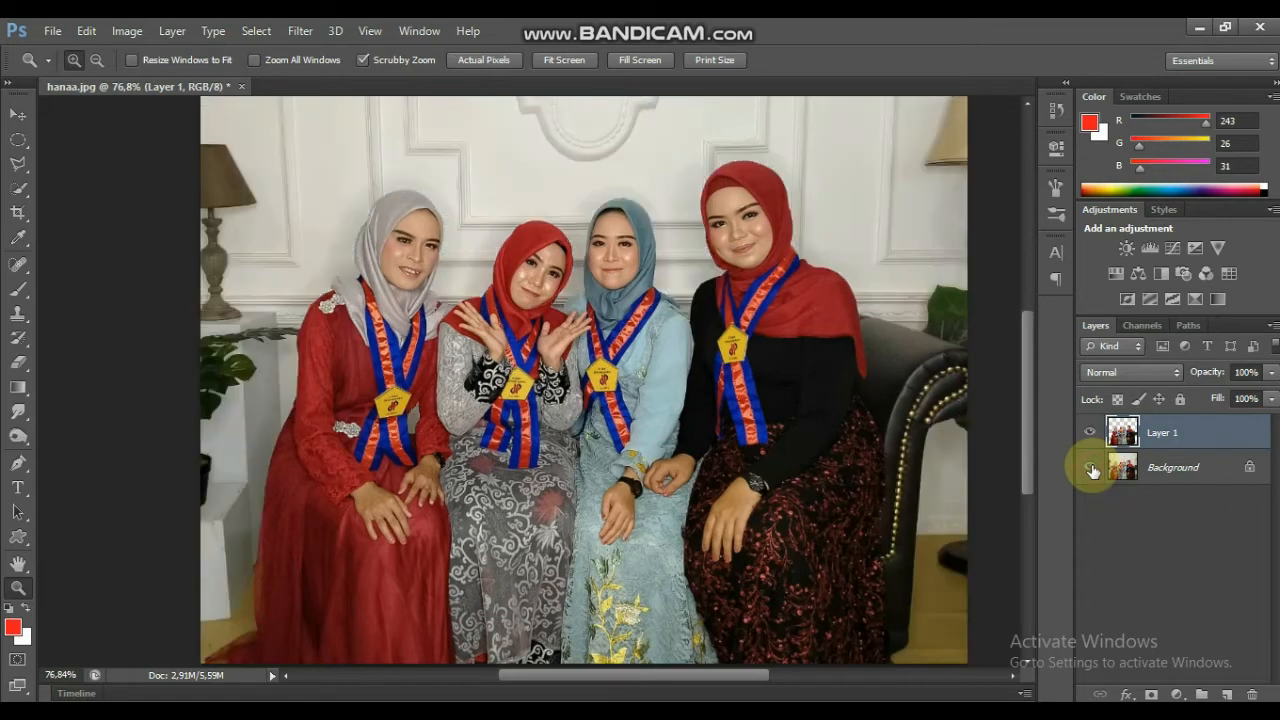
pyautogui.click(1091, 468)
pyautogui.click(1091, 468)
pyautogui.click(1200, 467)
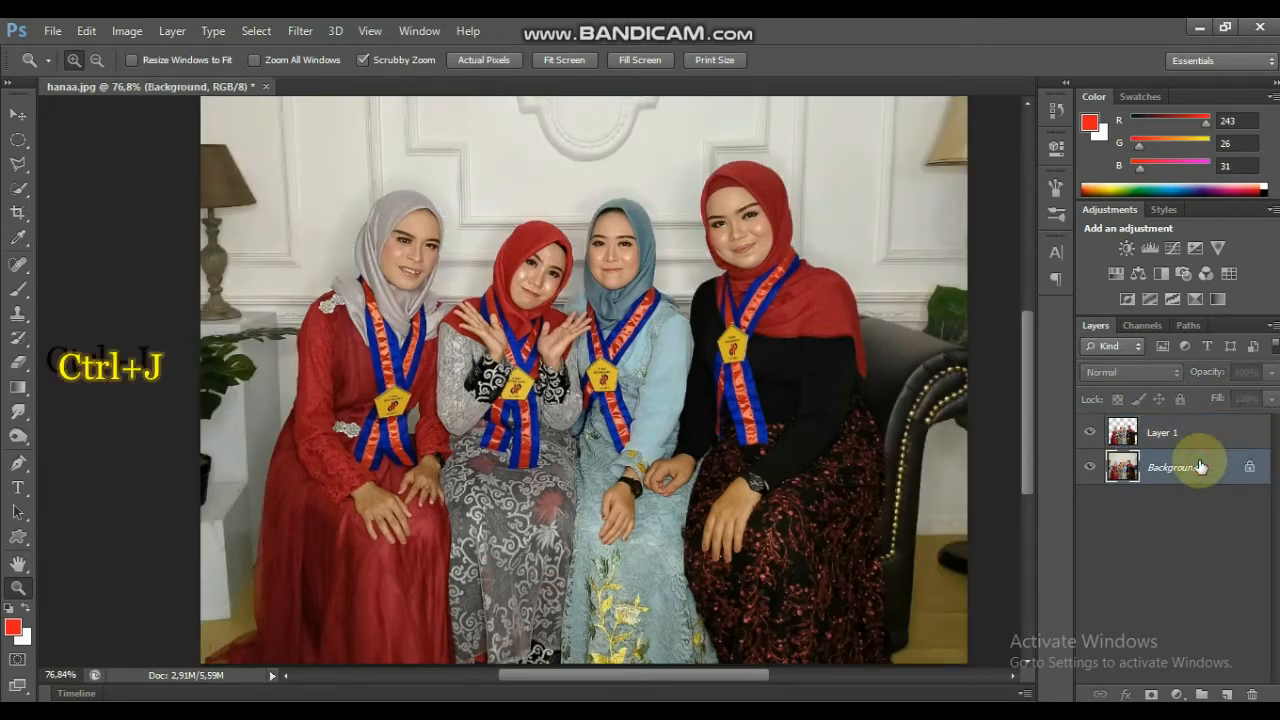
pyautogui.hotkey('ctrl', 'j')
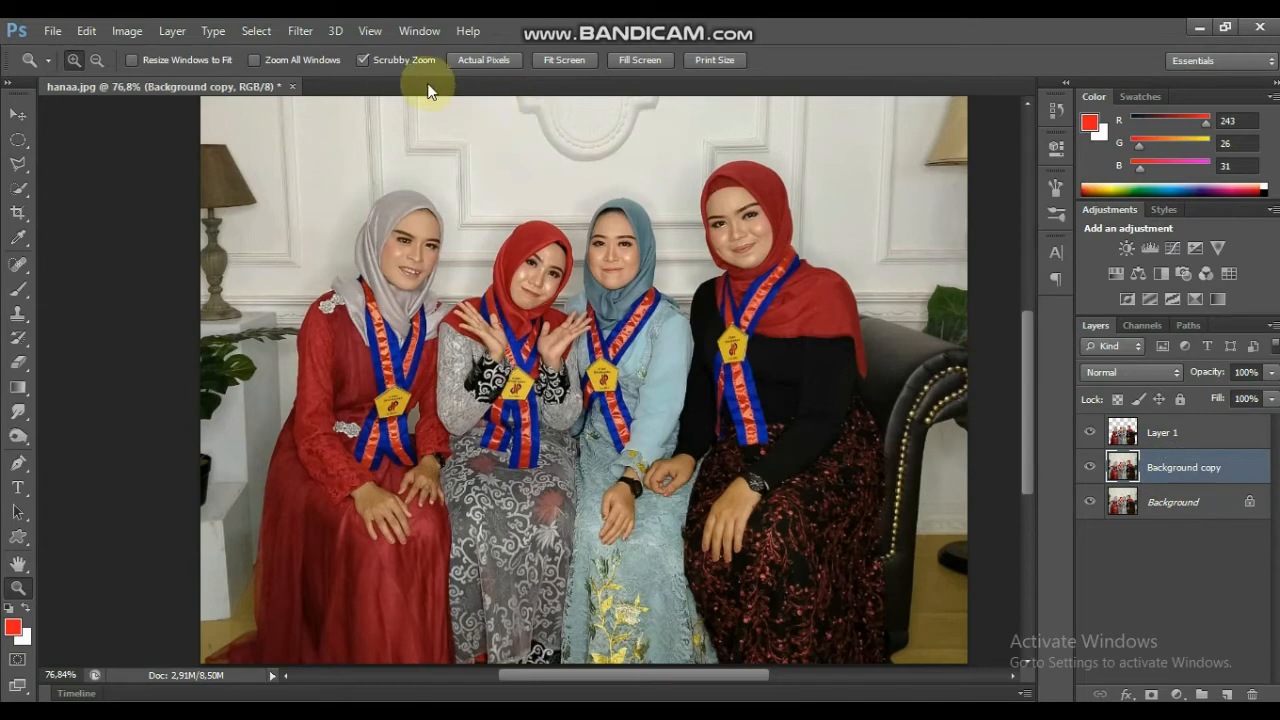
# Step: Apply a Gaussian Blur with a radius of 4,2 pixels to the Background copy layer
pyautogui.click(289, 31)
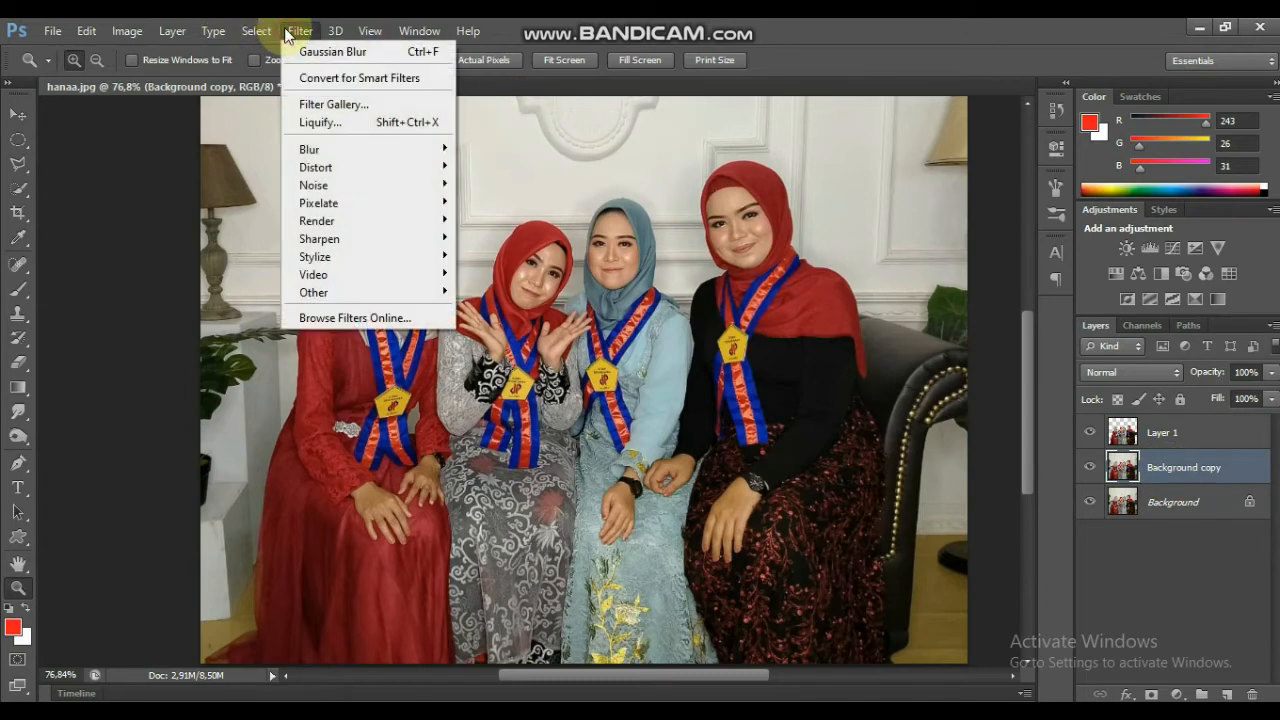
pyautogui.click(344, 149)
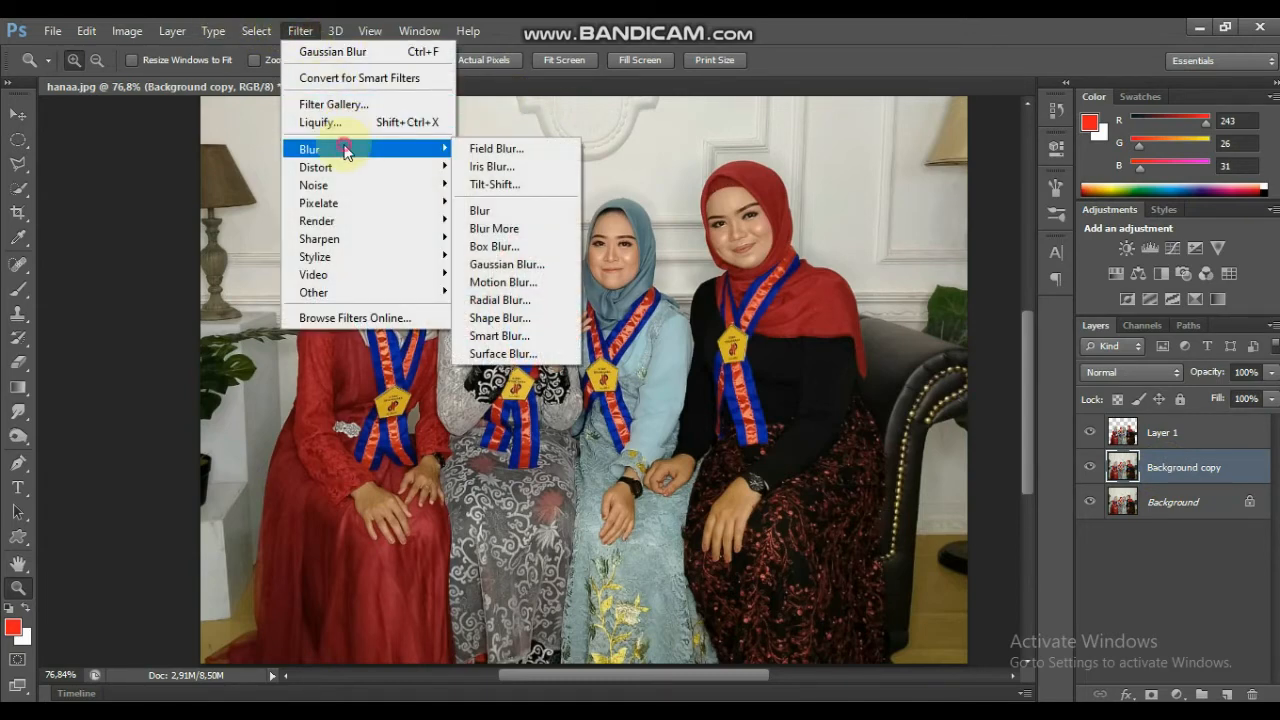
pyautogui.click(507, 265)
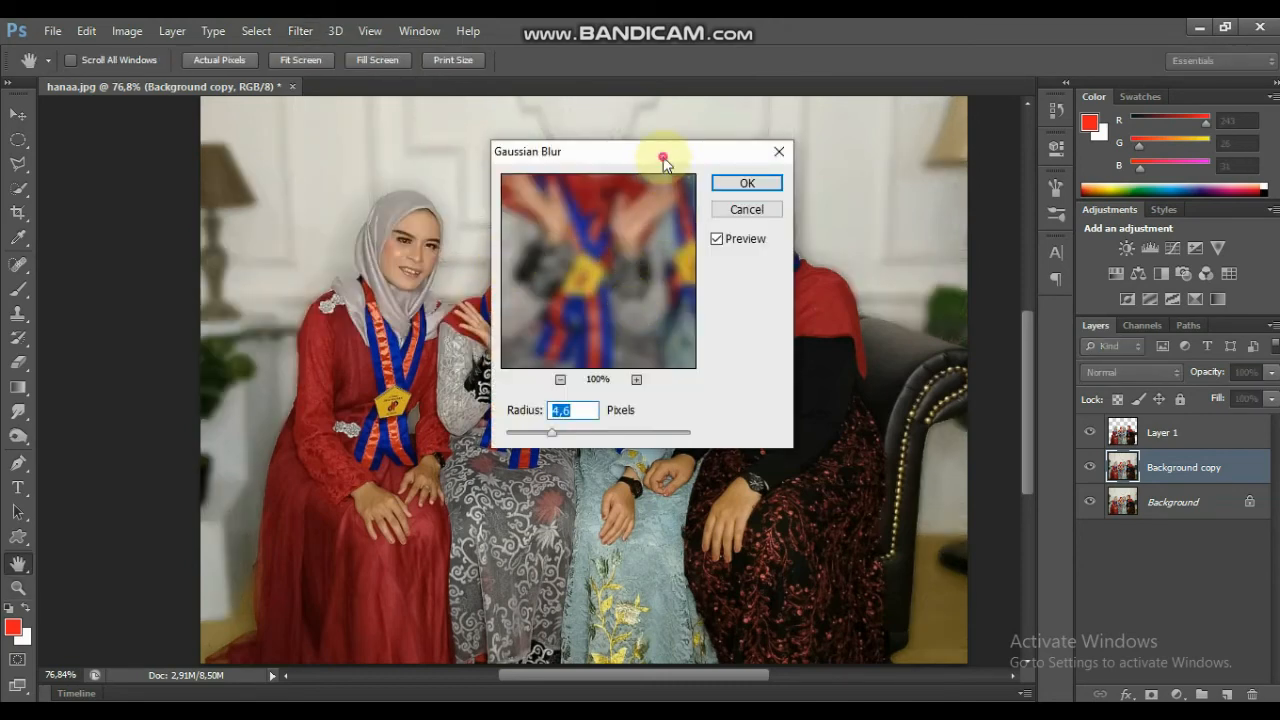
pyautogui.moveTo(664, 162); pyautogui.dragTo(980, 181)
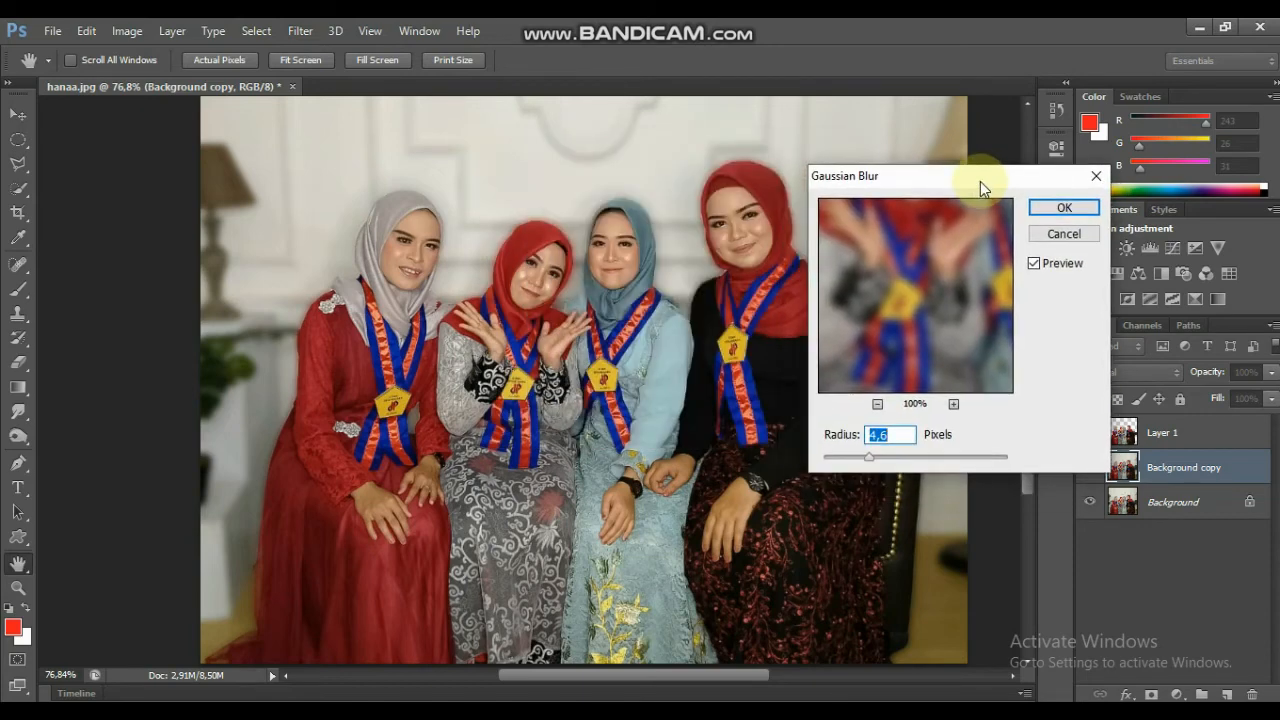
pyautogui.click(889, 431)
pyautogui.moveTo(868, 457)
pyautogui.mouseDown()
pyautogui.moveTo(901, 456)
pyautogui.moveTo(865, 457)
pyautogui.mouseUp()
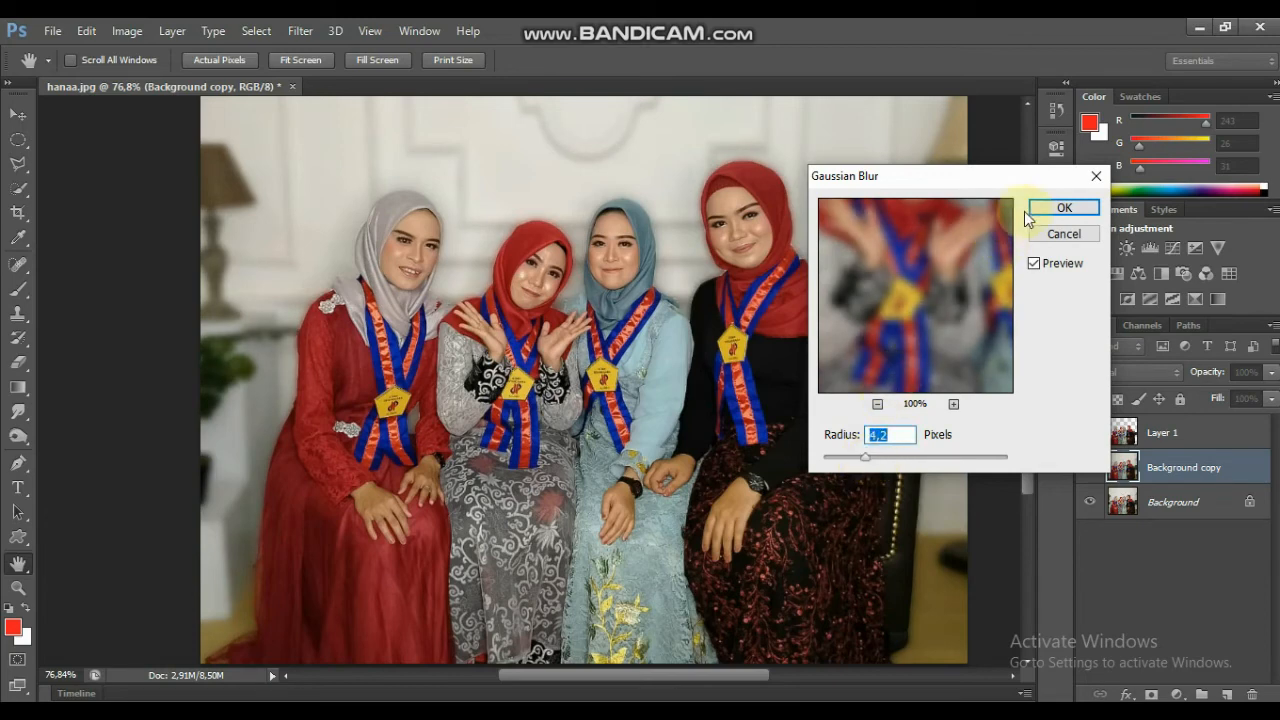
pyautogui.click(1062, 209)
pyautogui.press('z')
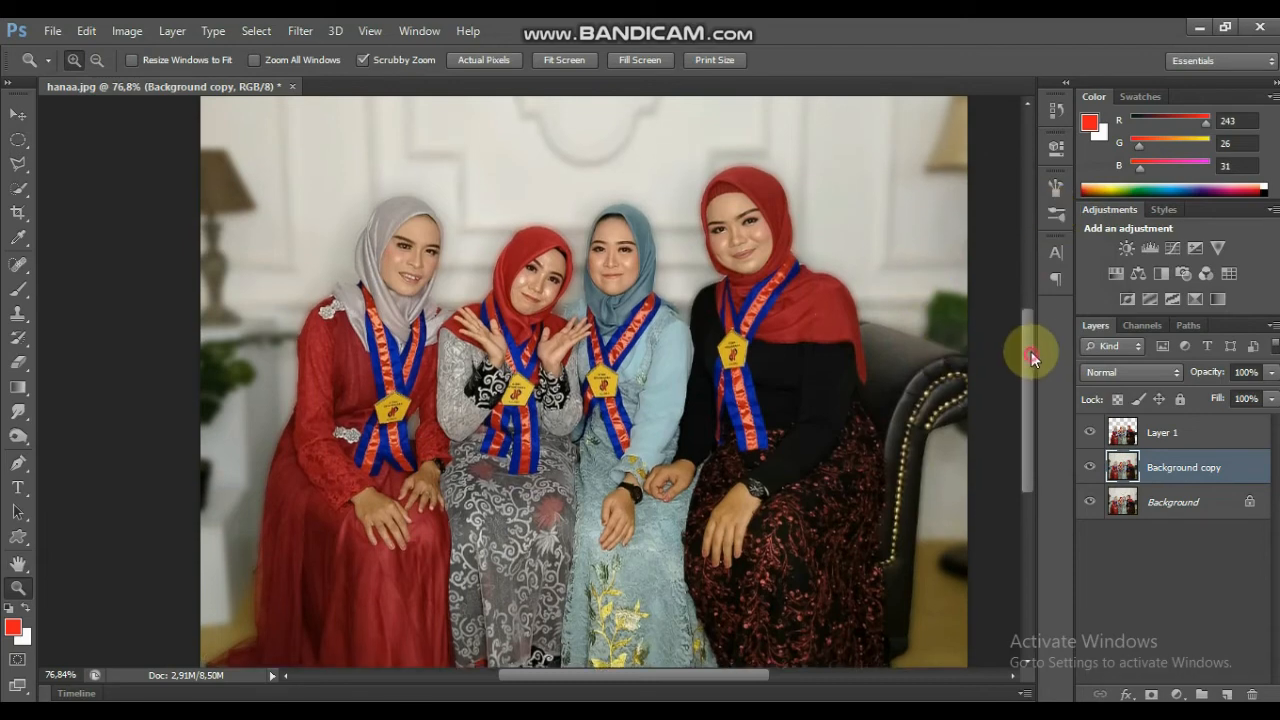
pyautogui.moveTo(1031, 351); pyautogui.dragTo(1053, 378)
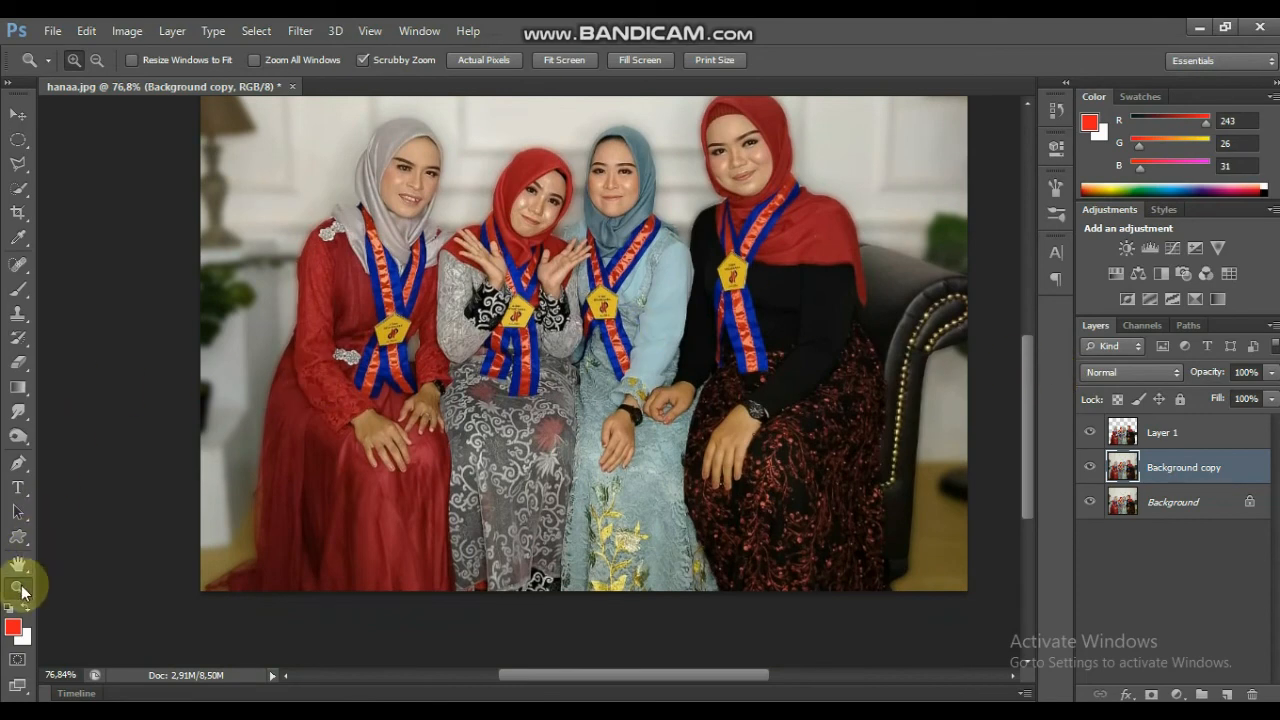
pyautogui.moveTo(426, 416); pyautogui.dragTo(371, 405)
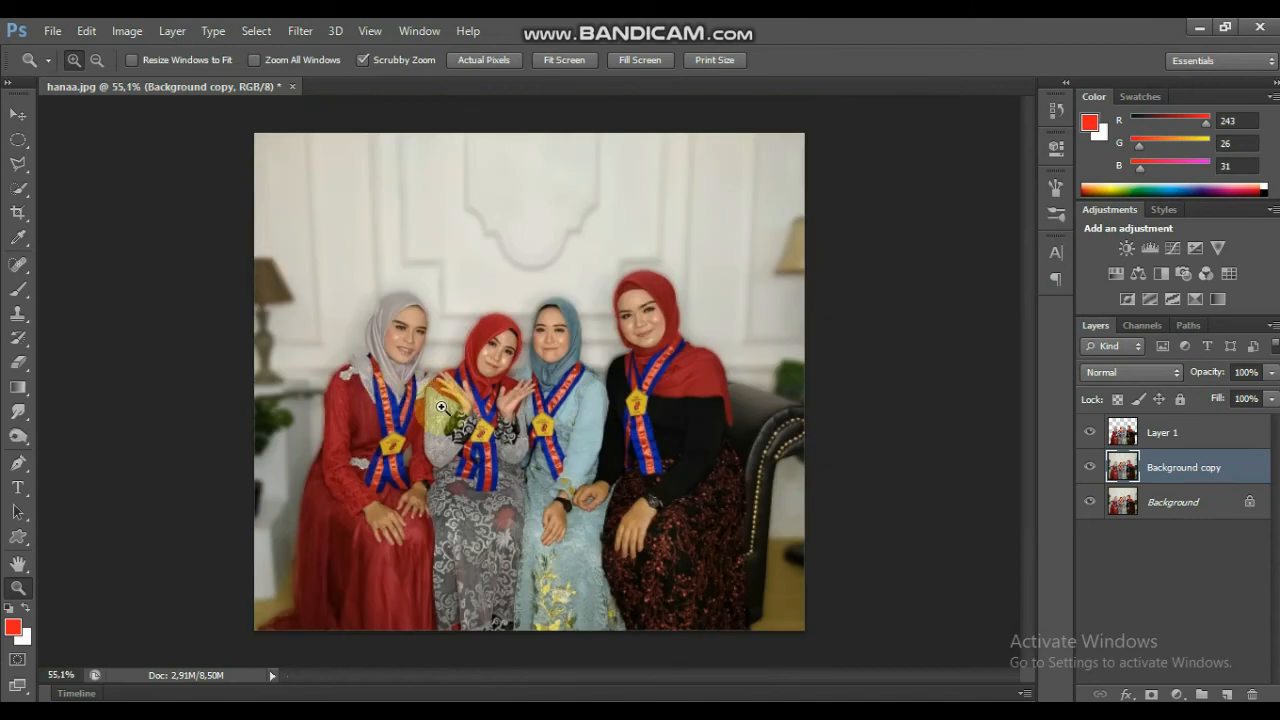